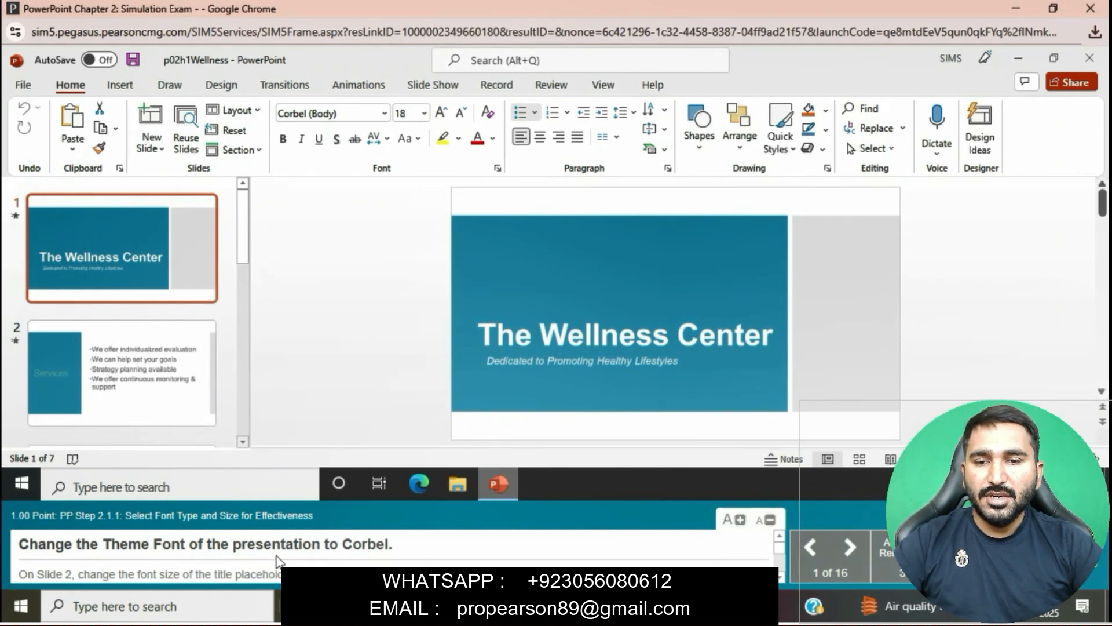
# Change the presentation's theme fonts to Corbel
pyautogui.click(212, 91)
pyautogui.click(901, 152)
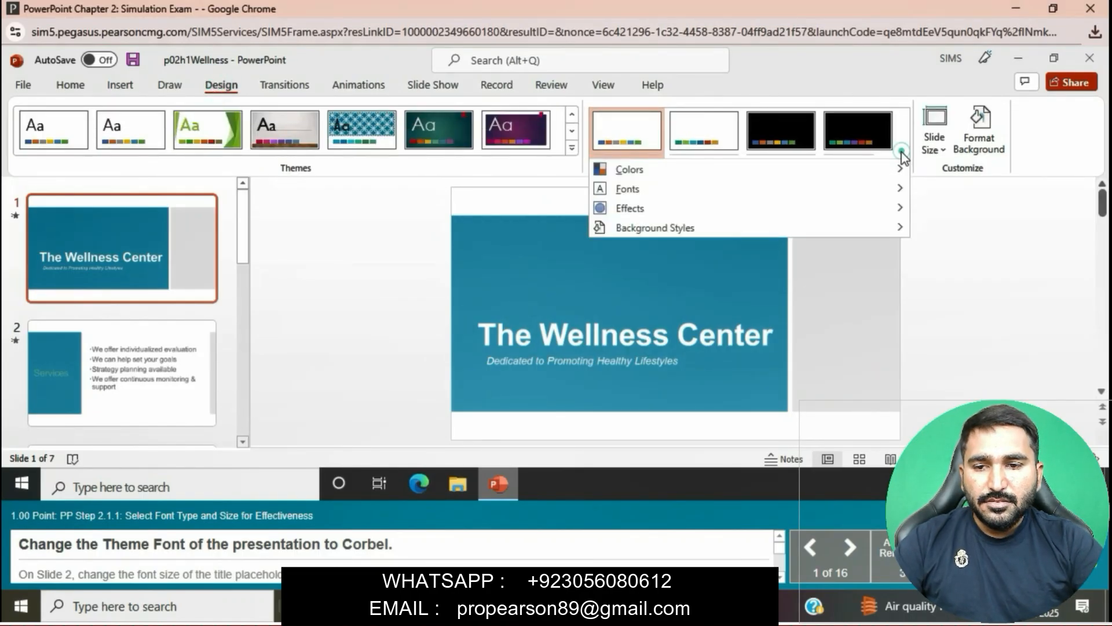
pyautogui.moveTo(686, 188)
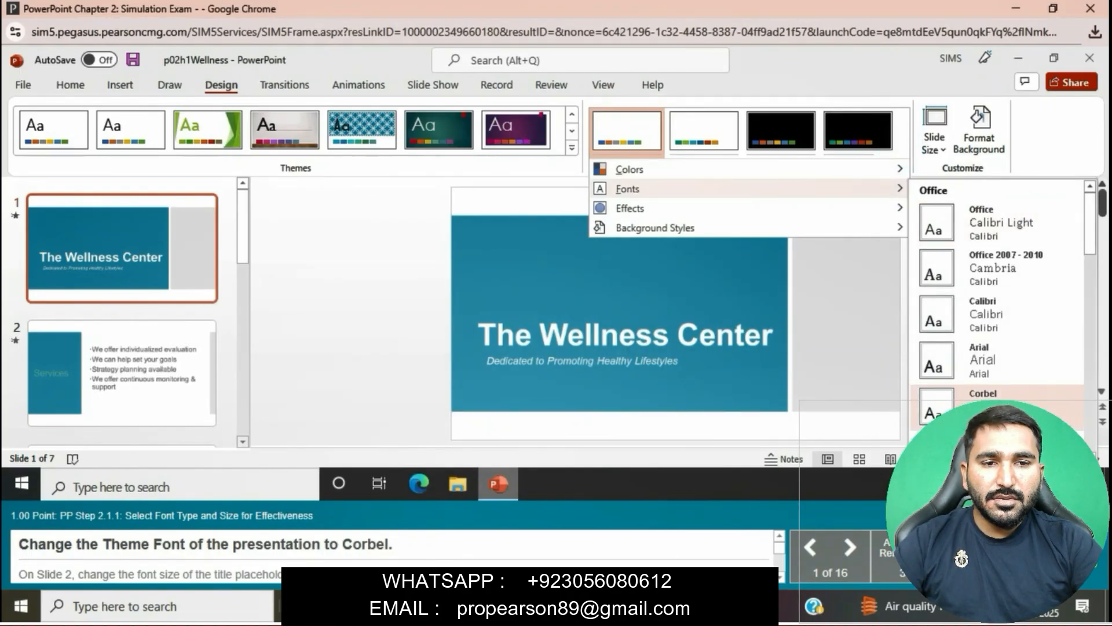
pyautogui.click(985, 406)
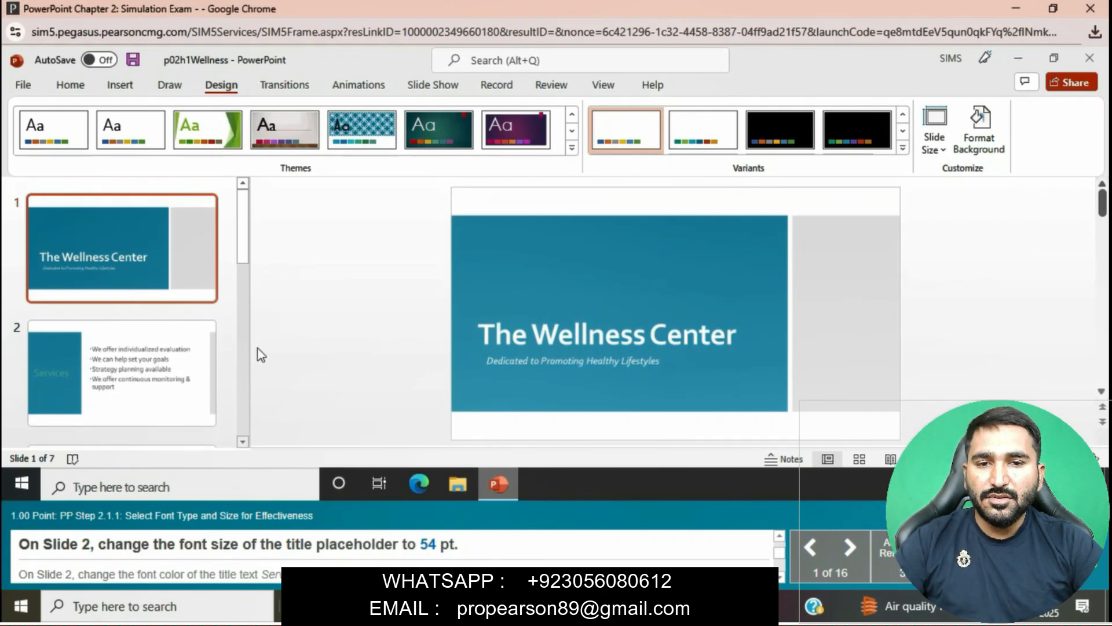
# Set the font size of the title placeholder "Services" on slide 2 to 54 pt
pyautogui.click(134, 367)
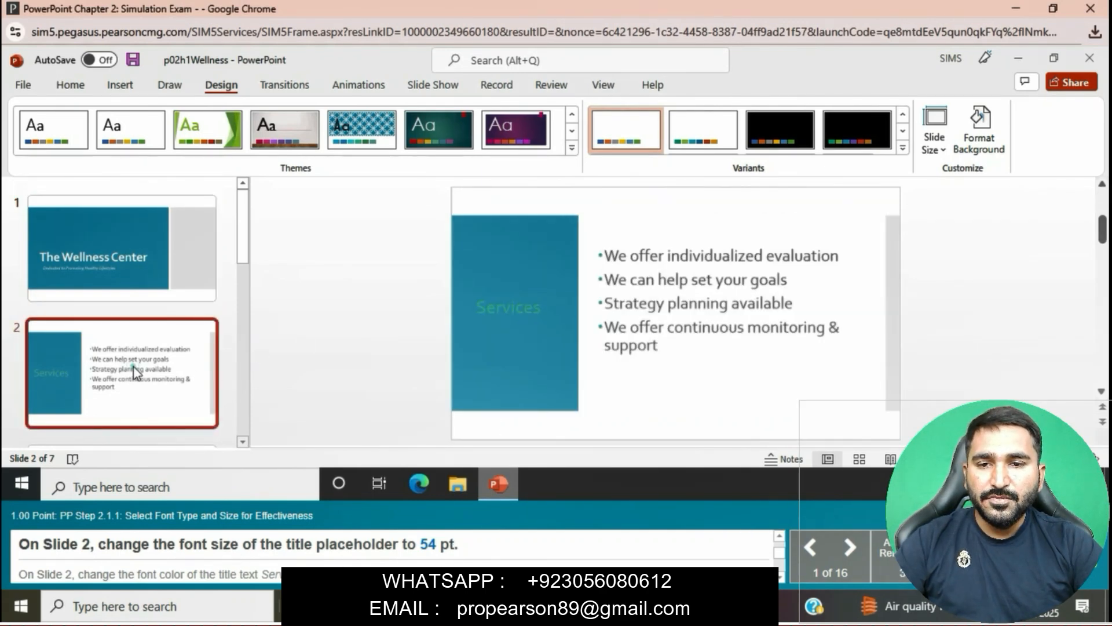
pyautogui.click(476, 313)
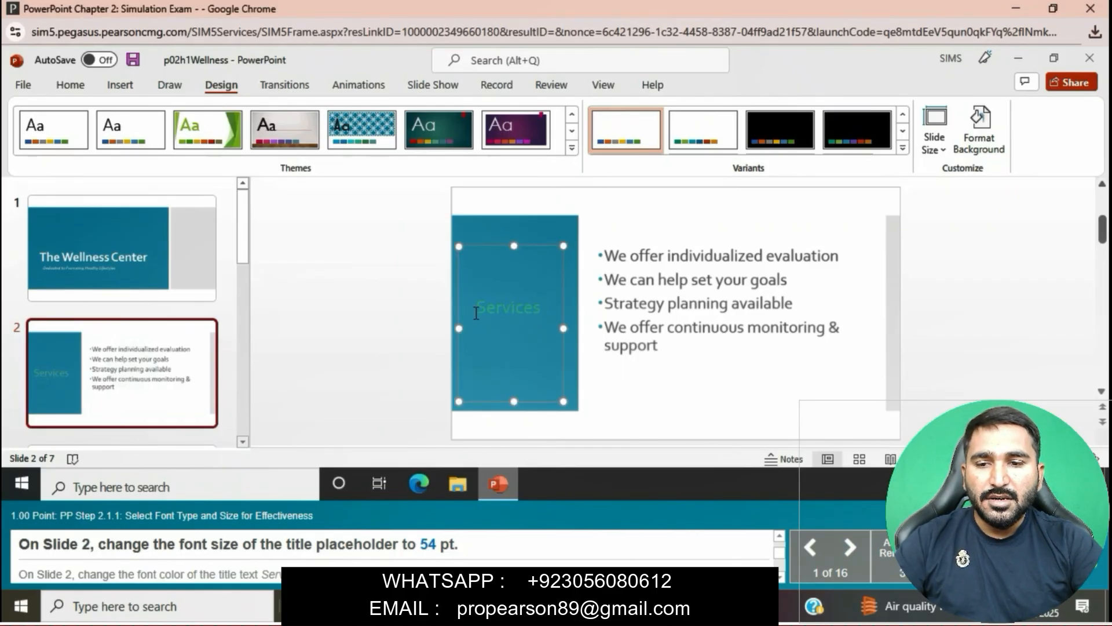
pyautogui.moveTo(476, 307); pyautogui.dragTo(542, 305)
pyautogui.click(540, 304)
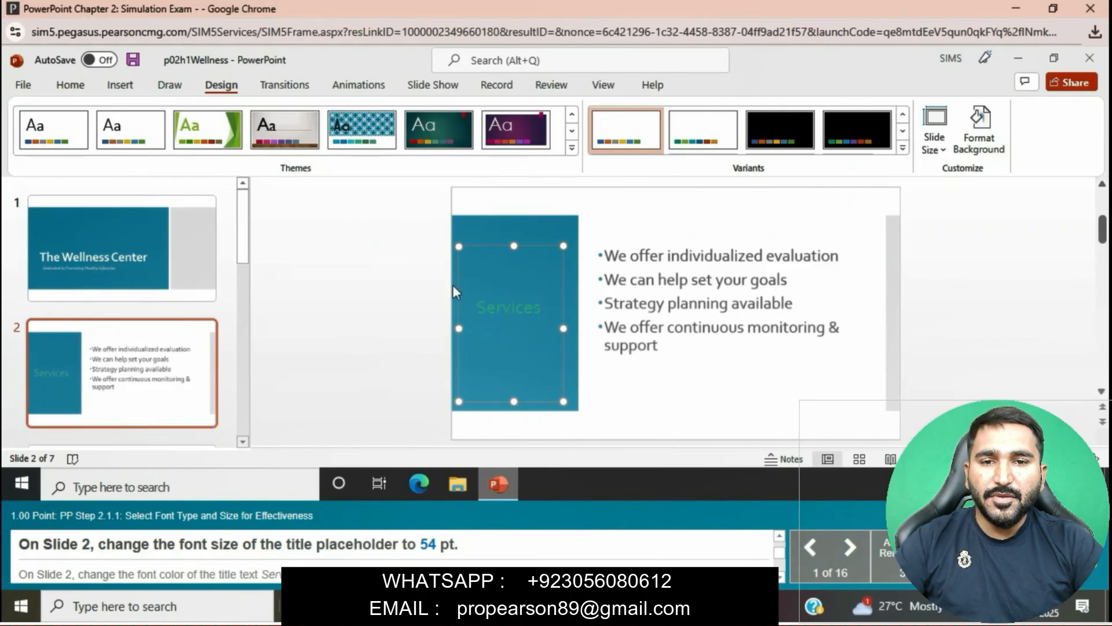
pyautogui.doubleClick(480, 318)
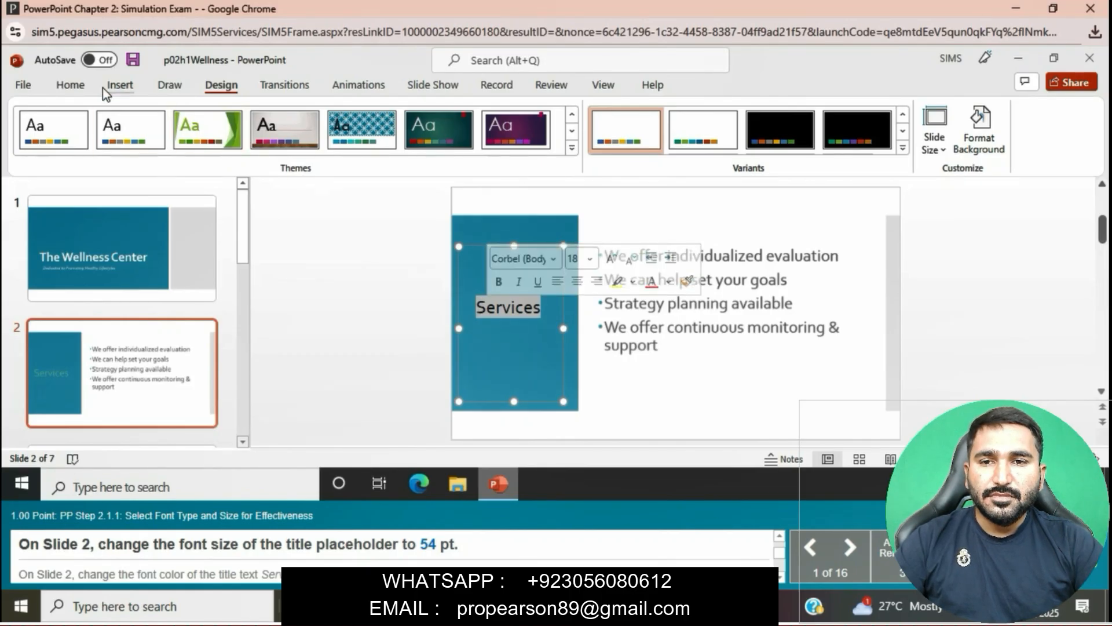
pyautogui.click(71, 85)
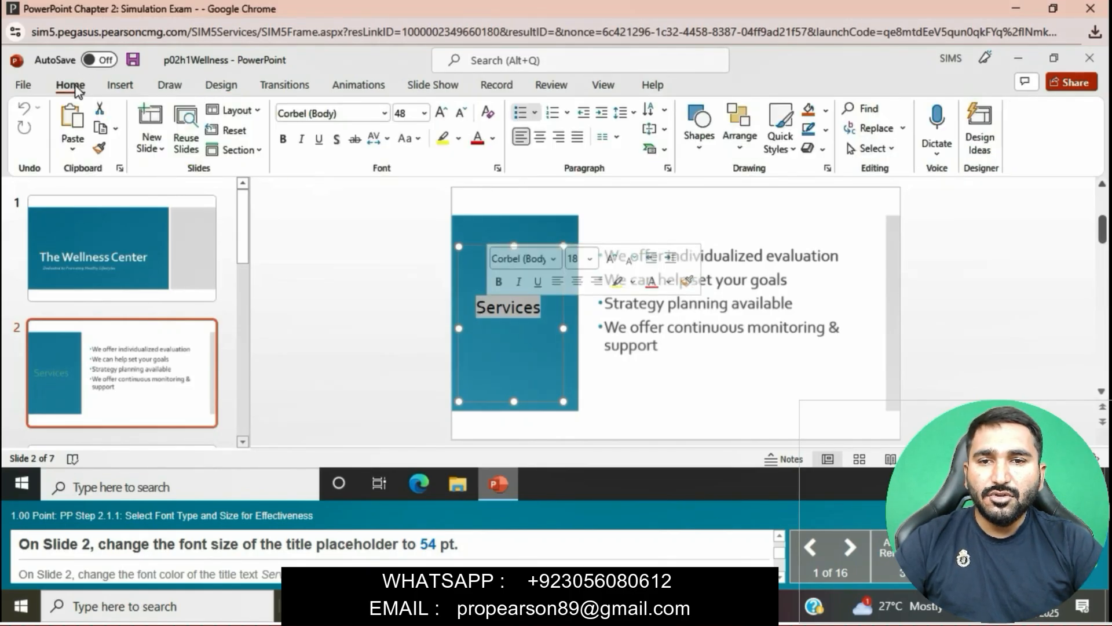
pyautogui.click(416, 115)
pyautogui.write('54')
pyautogui.press('Return')
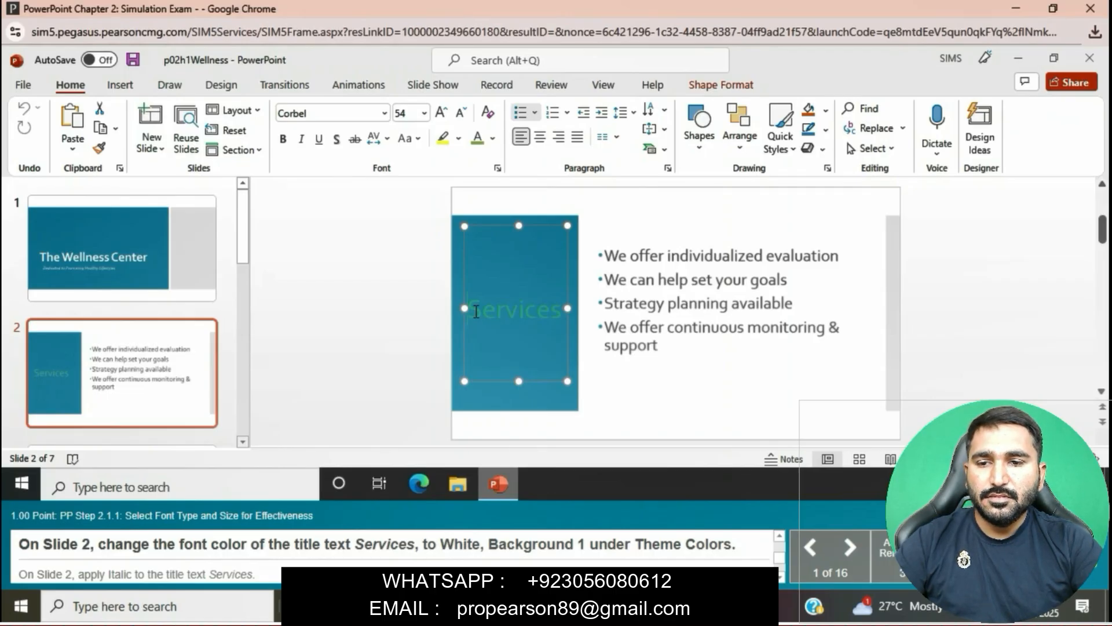
# Recolor the slide 2 title text "Services" to White, Background 1 from the theme colors and make it italic
pyautogui.moveTo(476, 312); pyautogui.dragTo(568, 314)
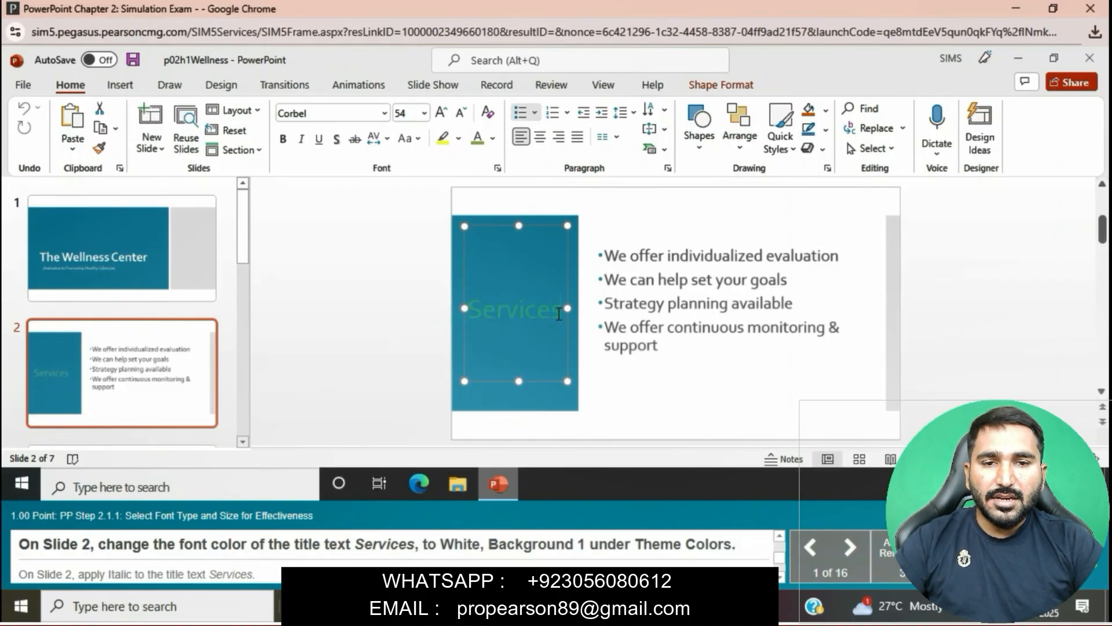
pyautogui.moveTo(468, 311); pyautogui.dragTo(563, 310)
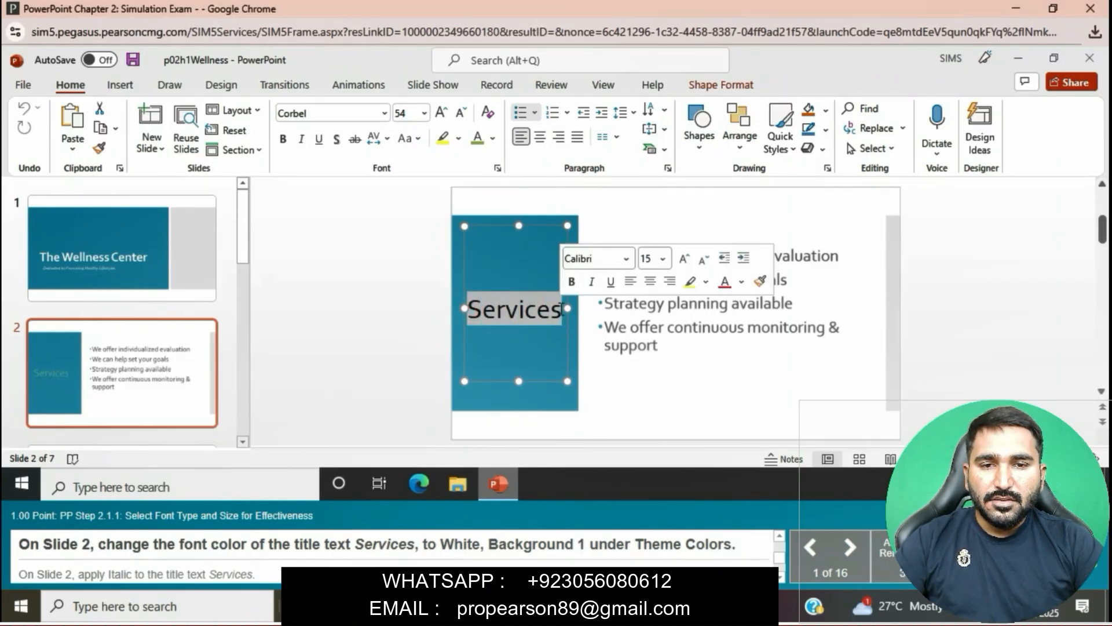
pyautogui.click(494, 140)
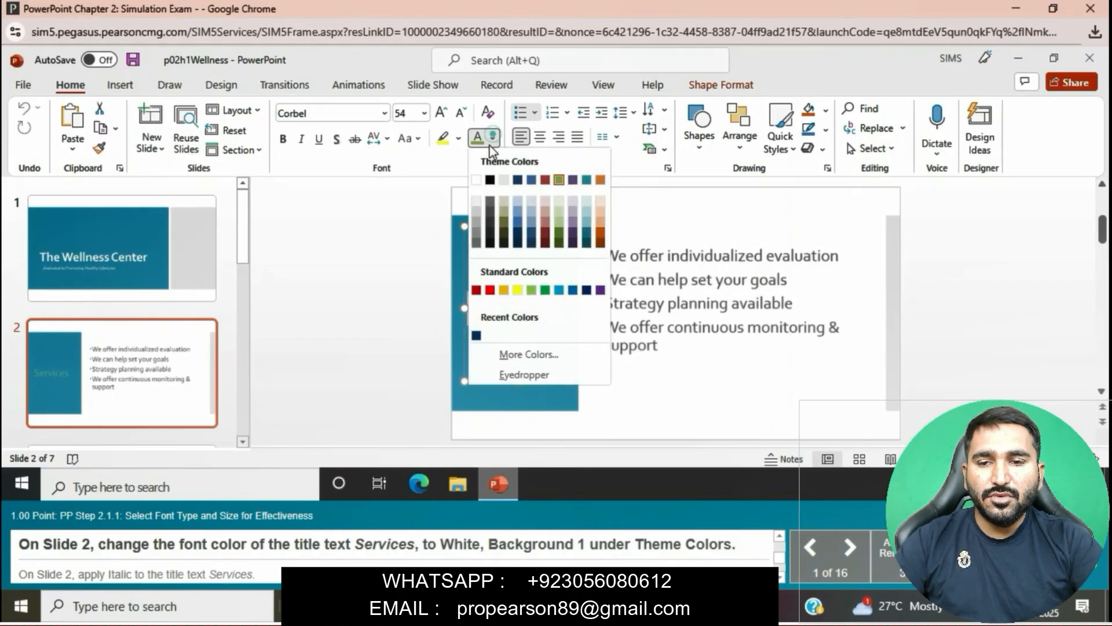
pyautogui.click(475, 179)
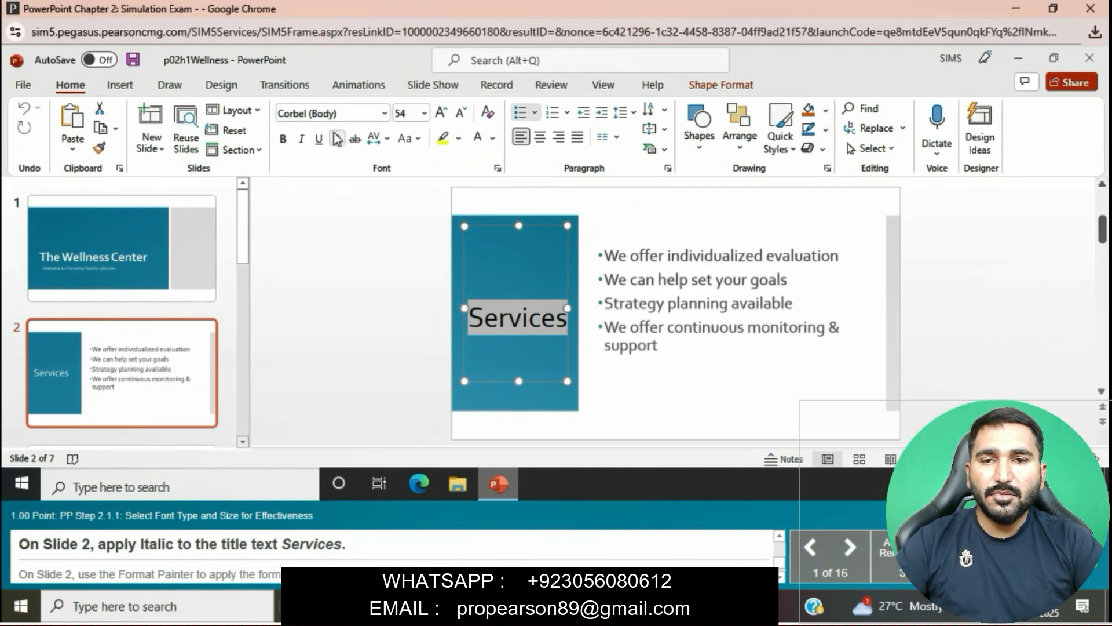
pyautogui.click(305, 143)
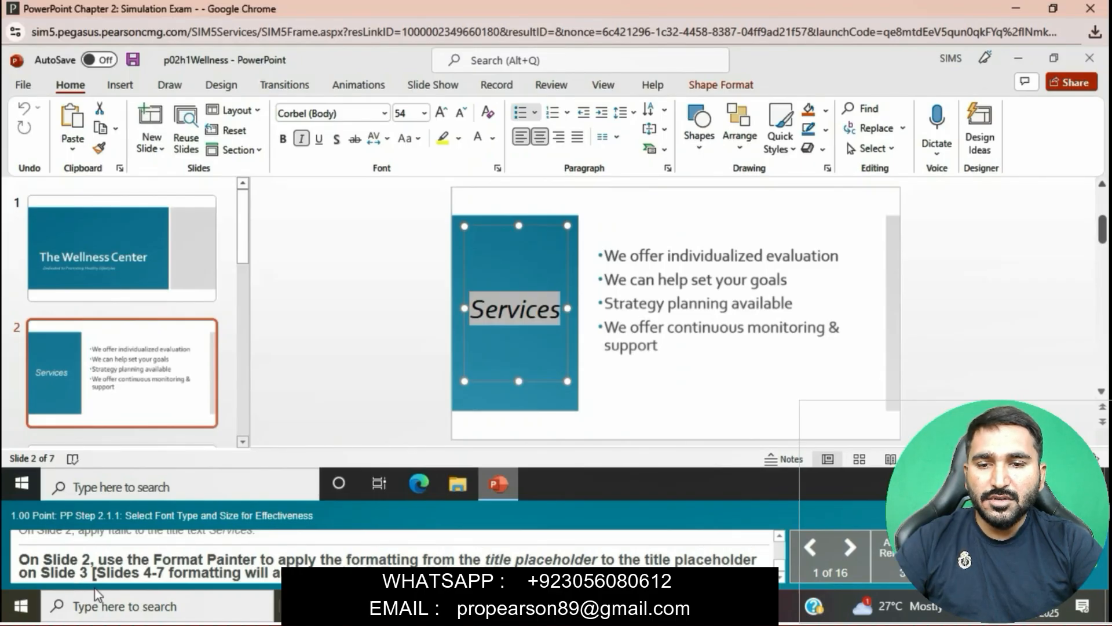
# Copy the slide 2 title formatting to the "Dimensions of Well-Being" title on slide 3 with Format Painter
pyautogui.click(100, 146)
pyautogui.scroll(-2, 147, 334)
pyautogui.click(145, 390)
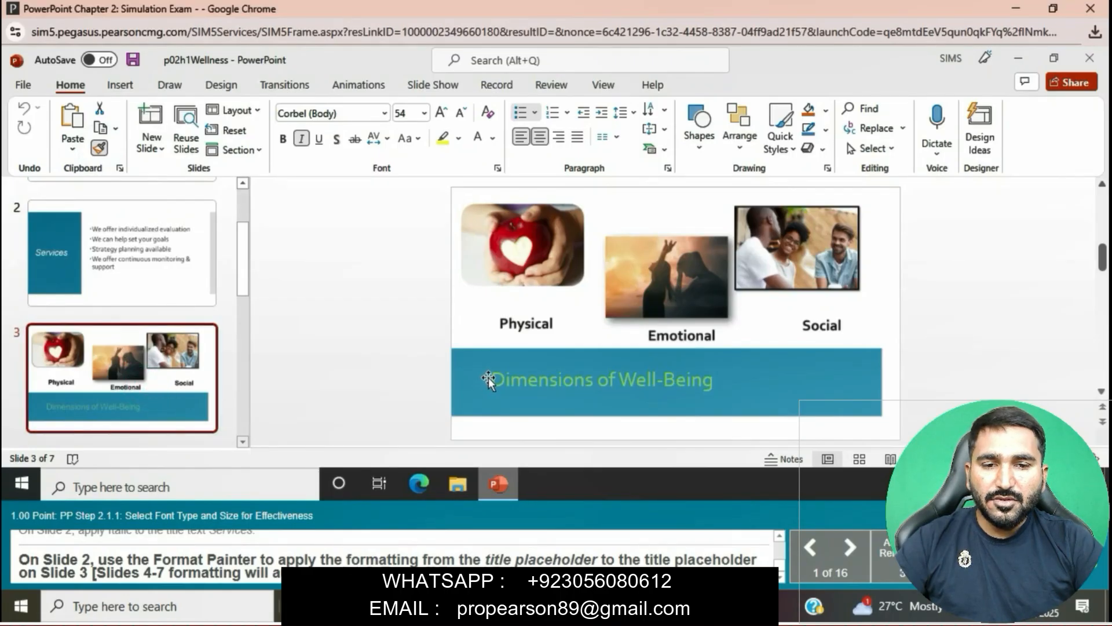
pyautogui.click(489, 381)
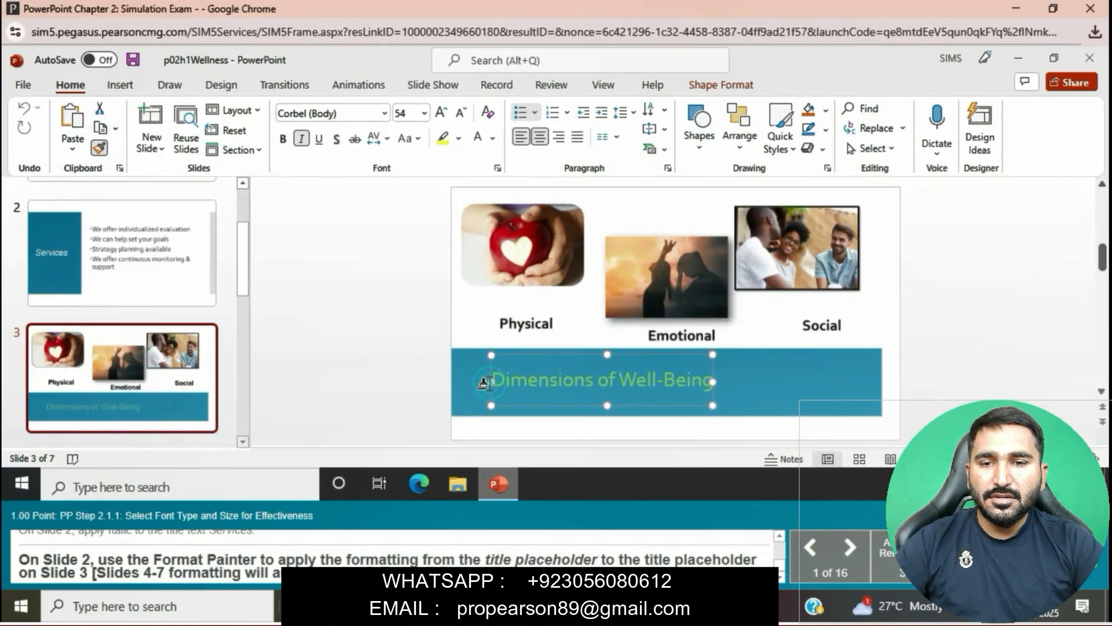
pyautogui.click(486, 383)
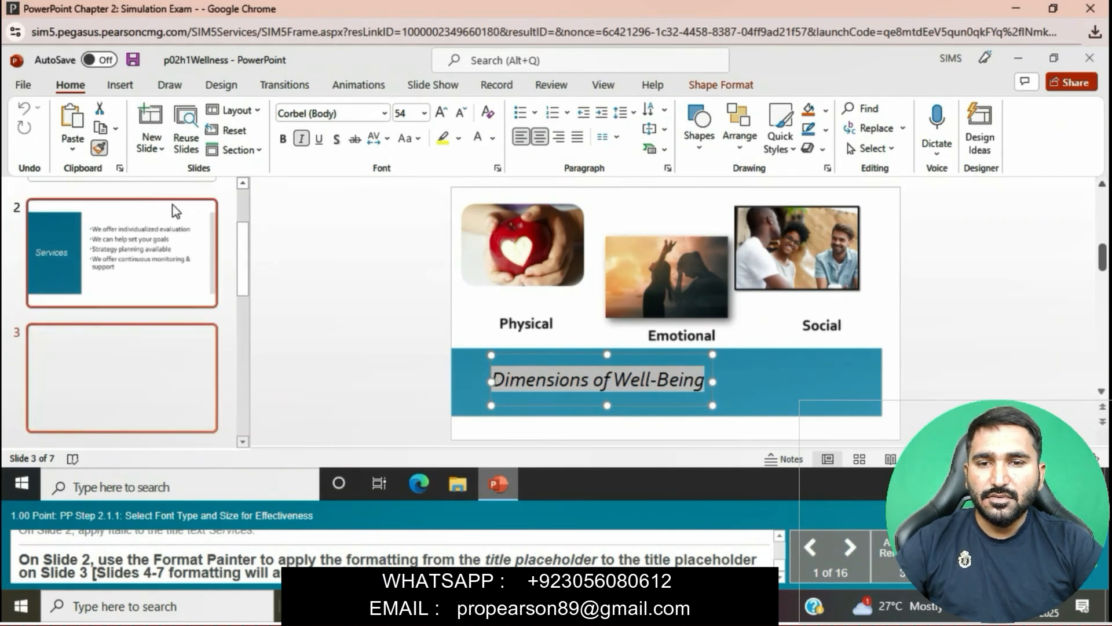
pyautogui.click(101, 152)
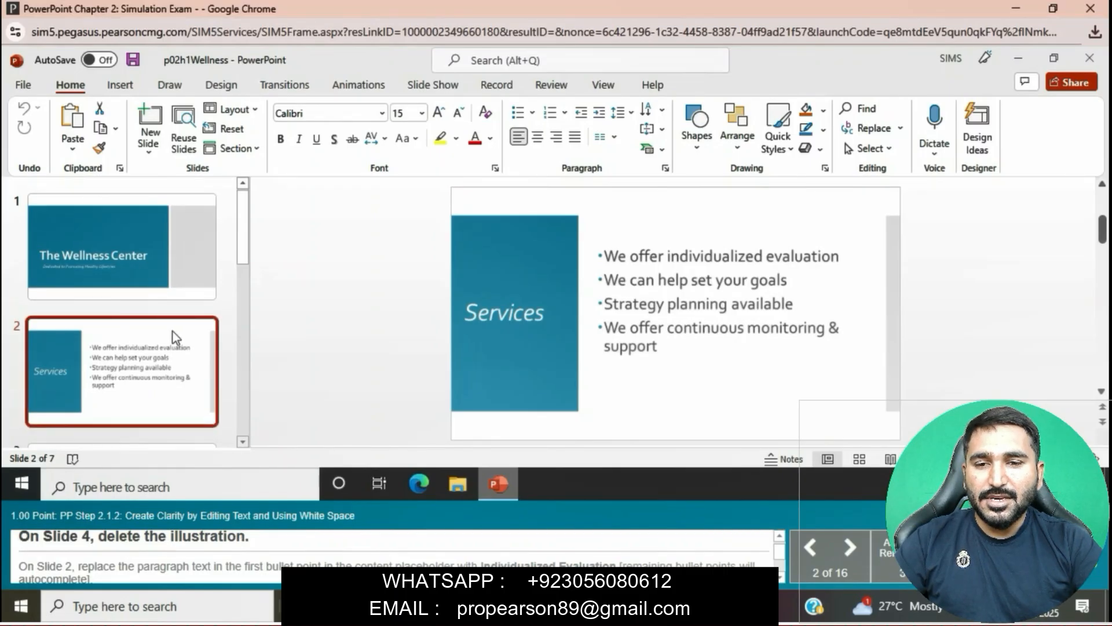
# Delete the illustration on slide 4
pyautogui.scroll(-3, 173, 331)
pyautogui.click(148, 370)
pyautogui.click(808, 360)
pyautogui.press('Delete')
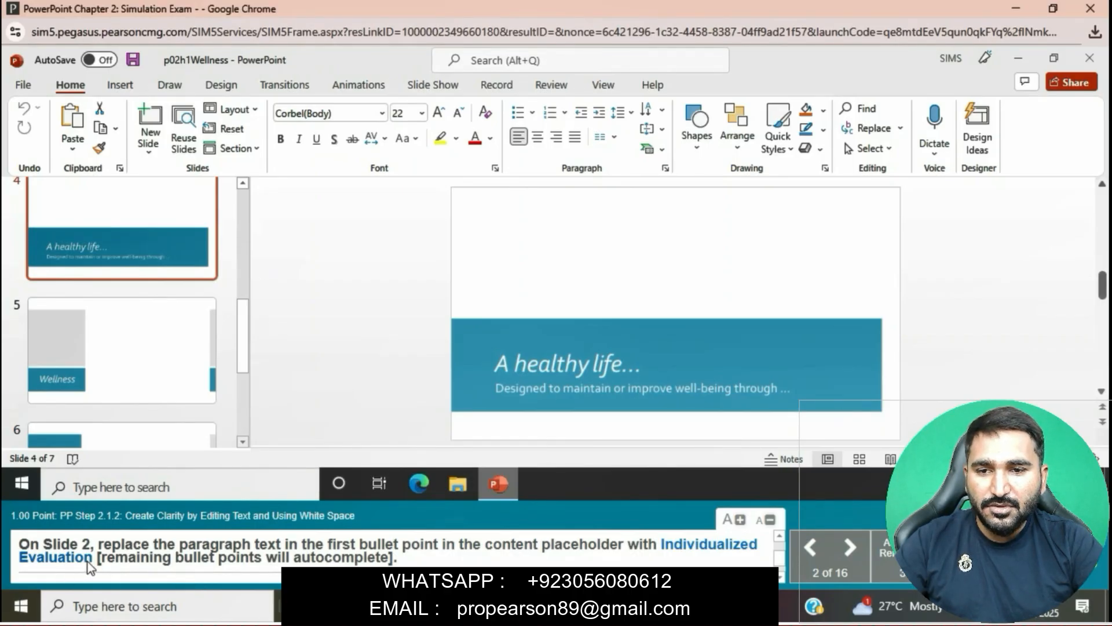
# Replace the text of the first bullet point on slide 2 with "Individualized Evaluation"
pyautogui.scroll(1, 147, 361)
pyautogui.scroll(4, 147, 360)
pyautogui.click(135, 266)
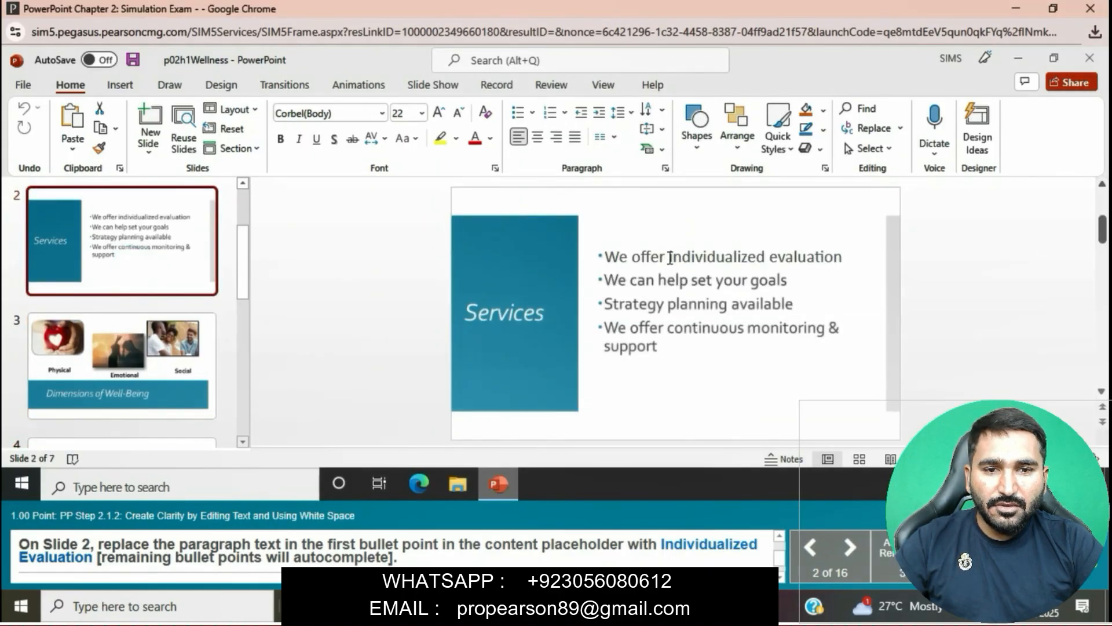
pyautogui.moveTo(604, 257); pyautogui.dragTo(845, 254)
pyautogui.press('Delete')
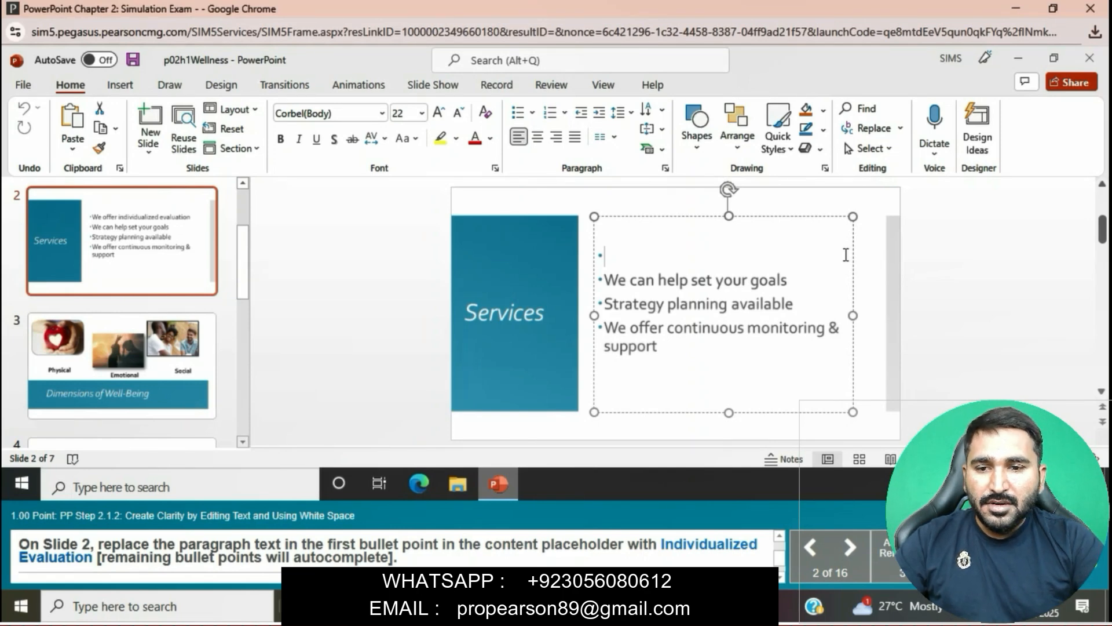
pyautogui.write('Indi')
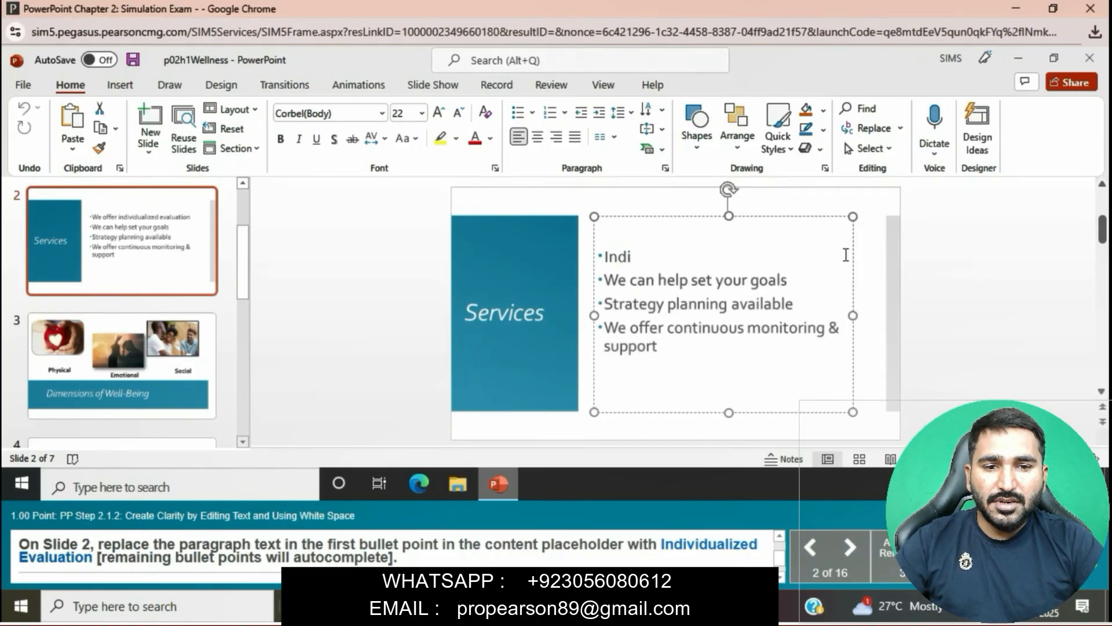
pyautogui.write('vi')
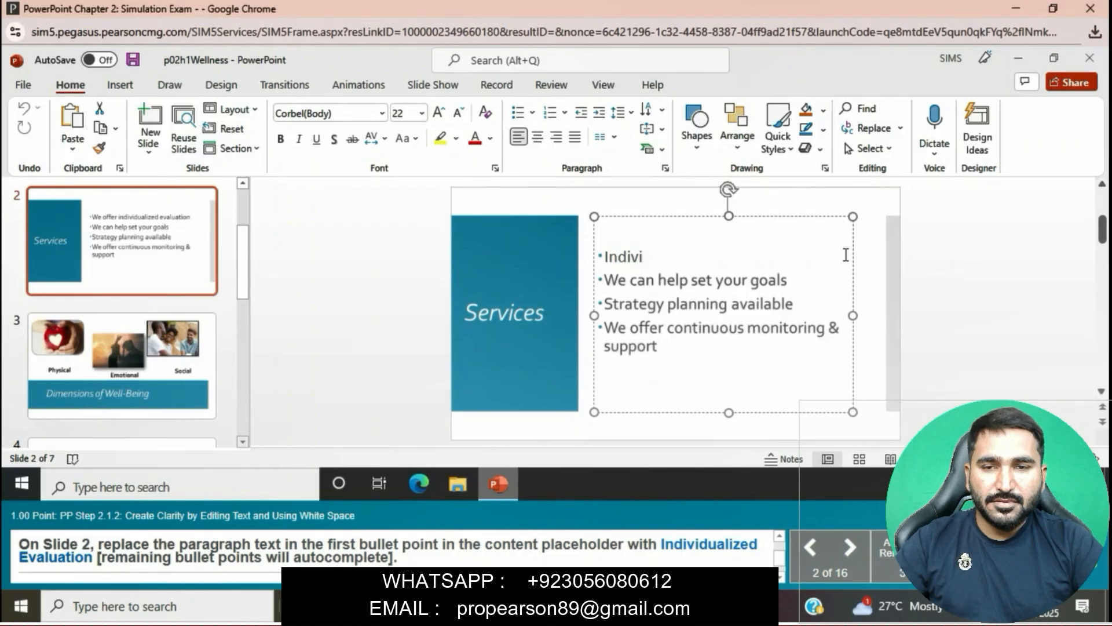
pyautogui.write('dualized E')
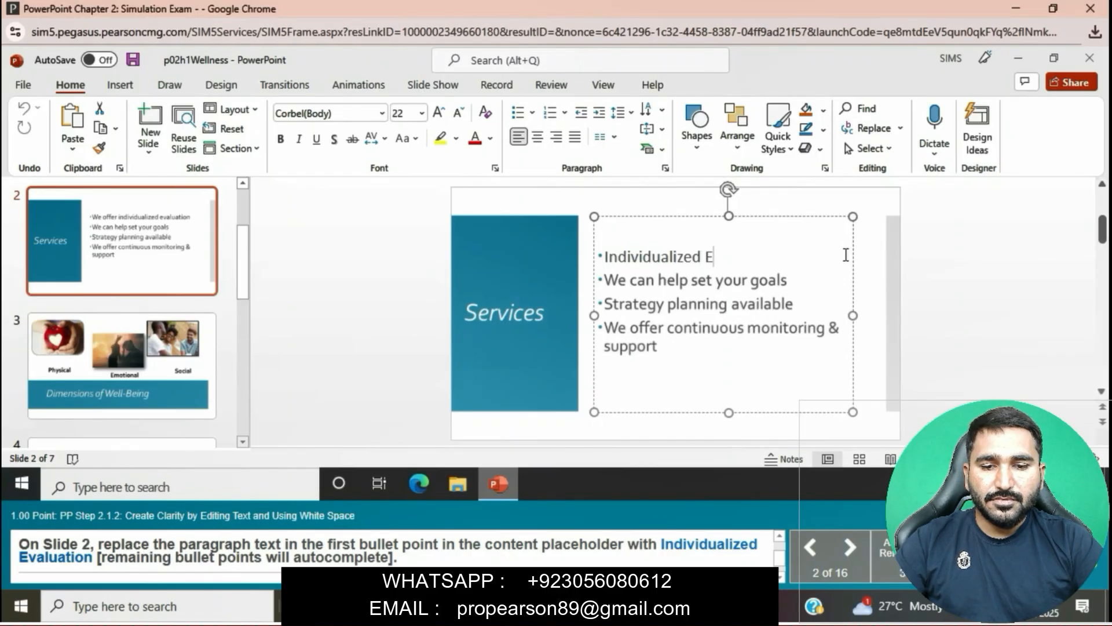
pyautogui.write('valuation')
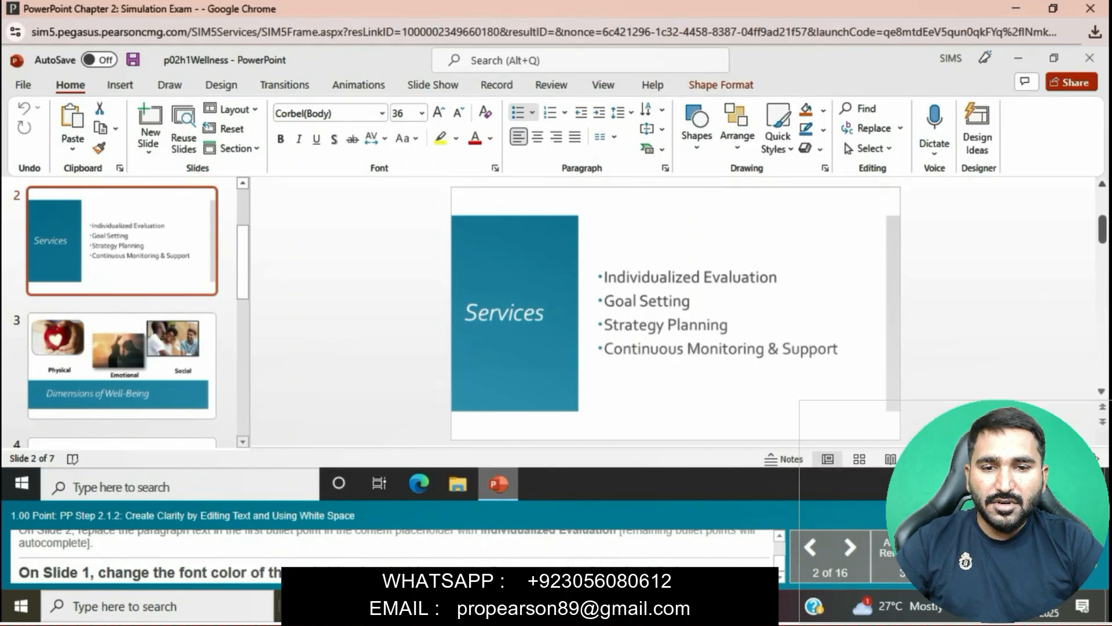
pyautogui.click(603, 280)
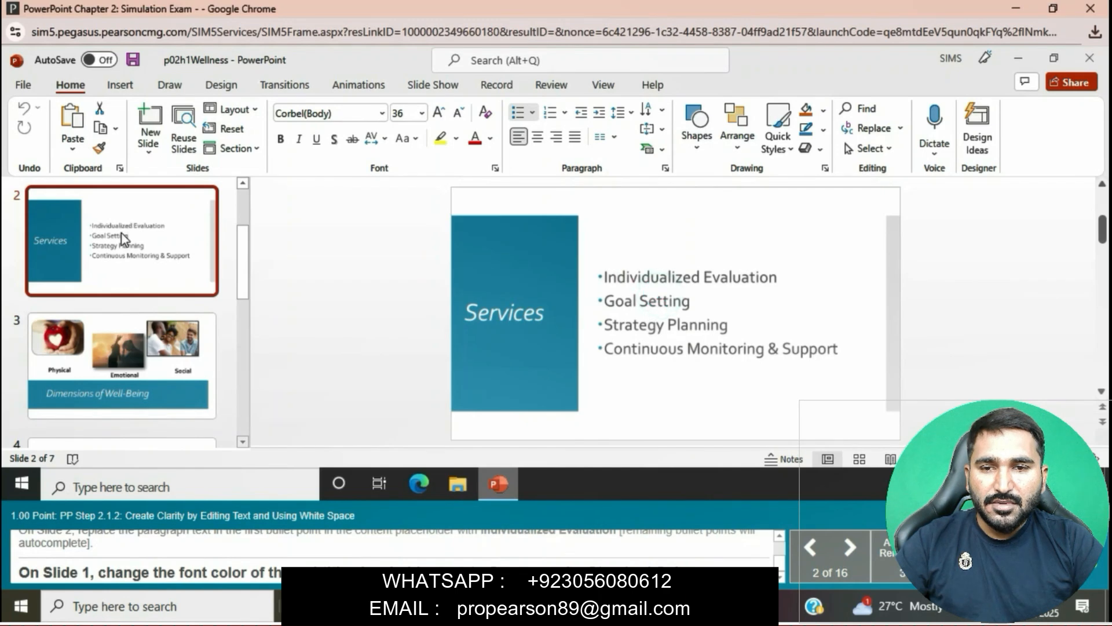
# Change the font color of the subtitle "Dedicated to Promoting Healthy Lifestyles" on slide 1 to the standard color Orange
pyautogui.scroll(2, 122, 234)
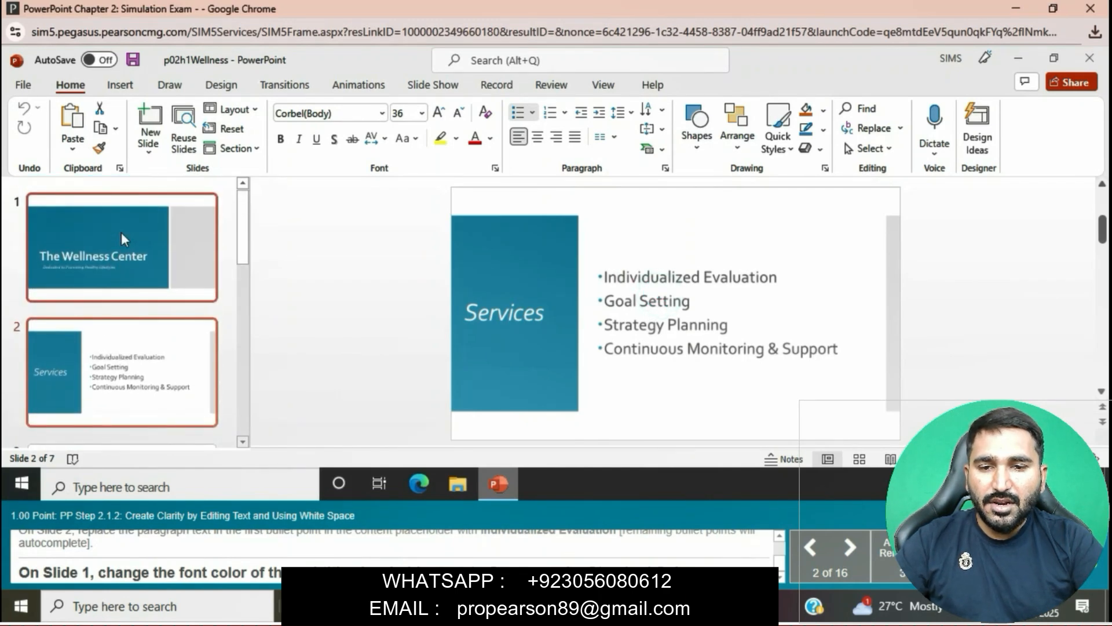
pyautogui.click(121, 237)
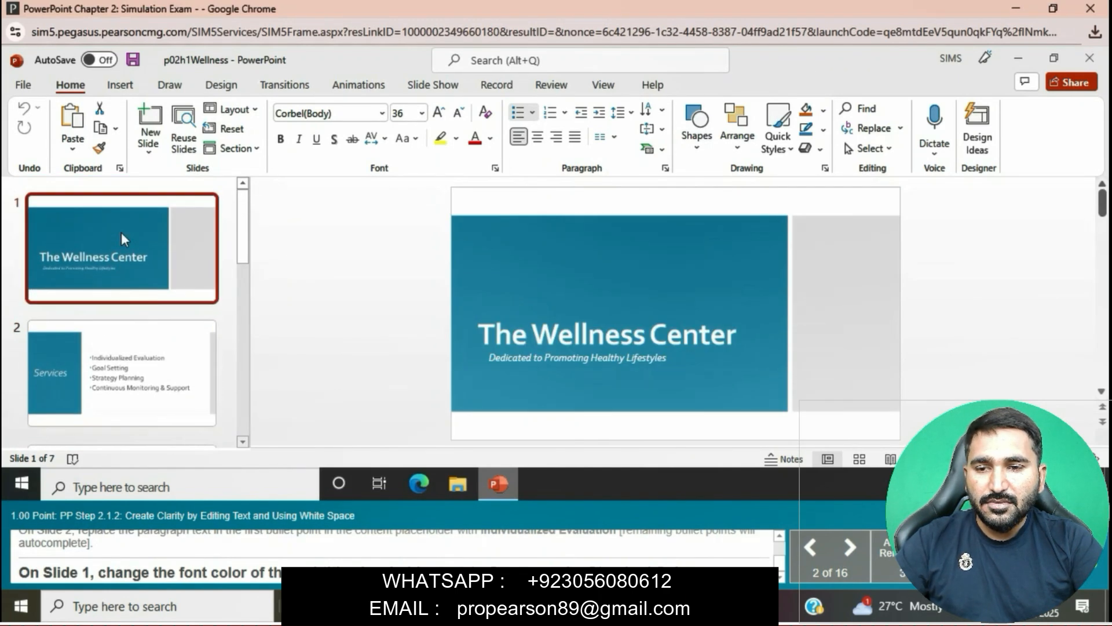
pyautogui.click(488, 359)
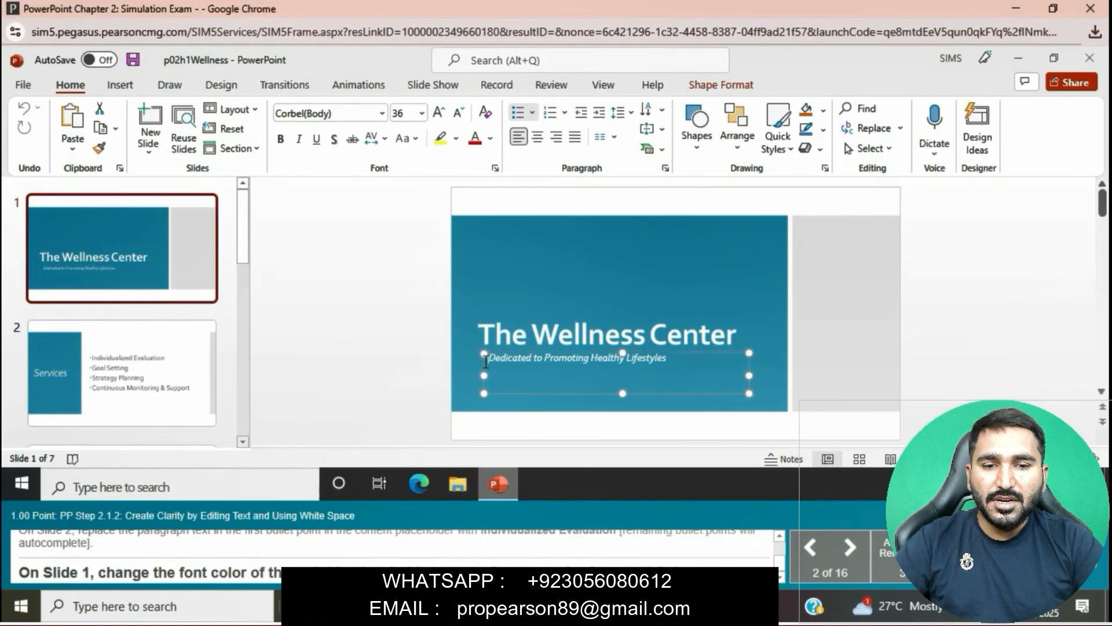
pyautogui.moveTo(487, 359); pyautogui.dragTo(693, 368)
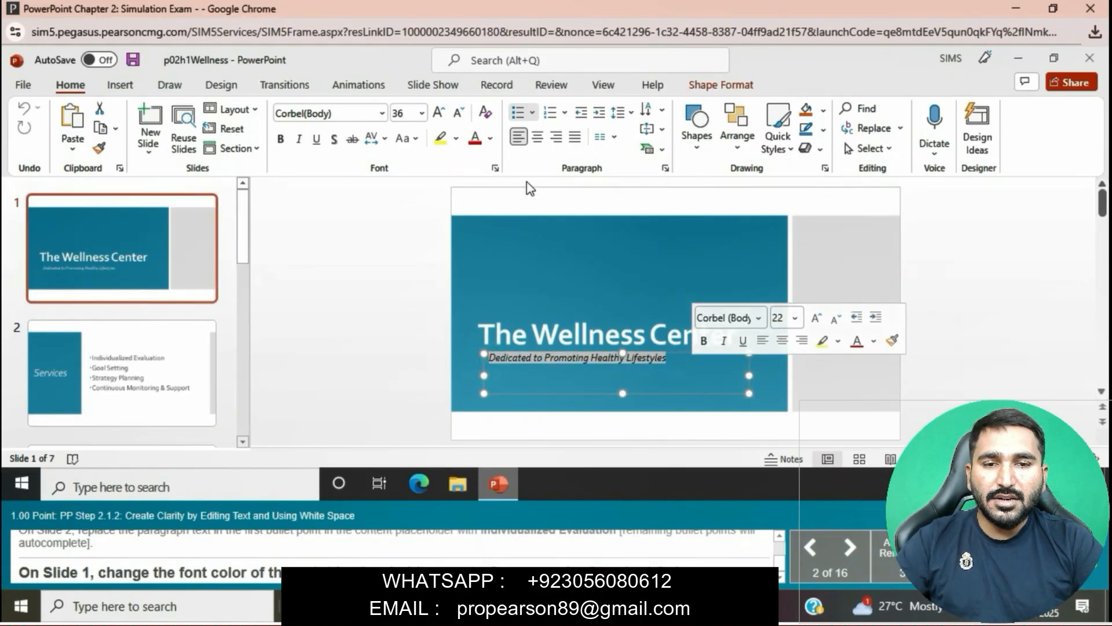
pyautogui.click(492, 139)
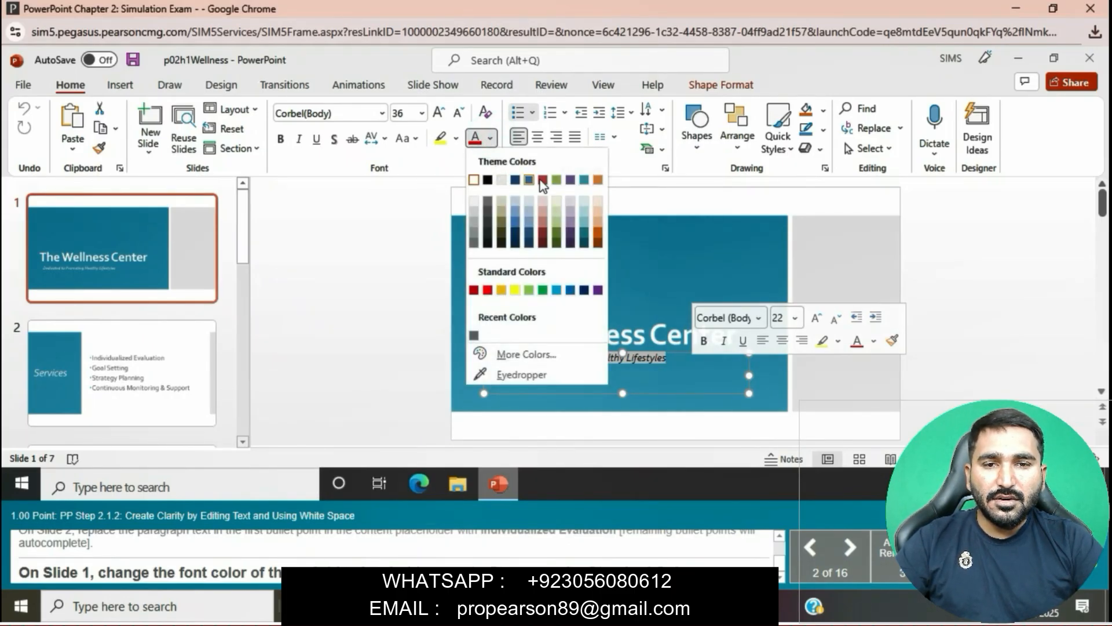
pyautogui.click(597, 180)
pyautogui.click(494, 139)
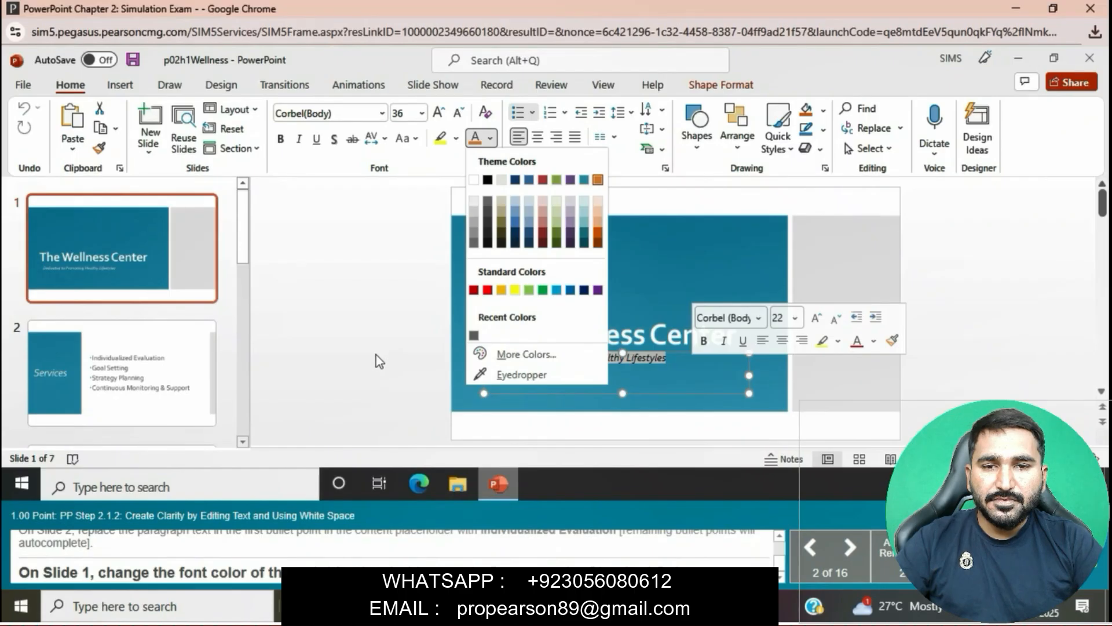
pyautogui.click(504, 290)
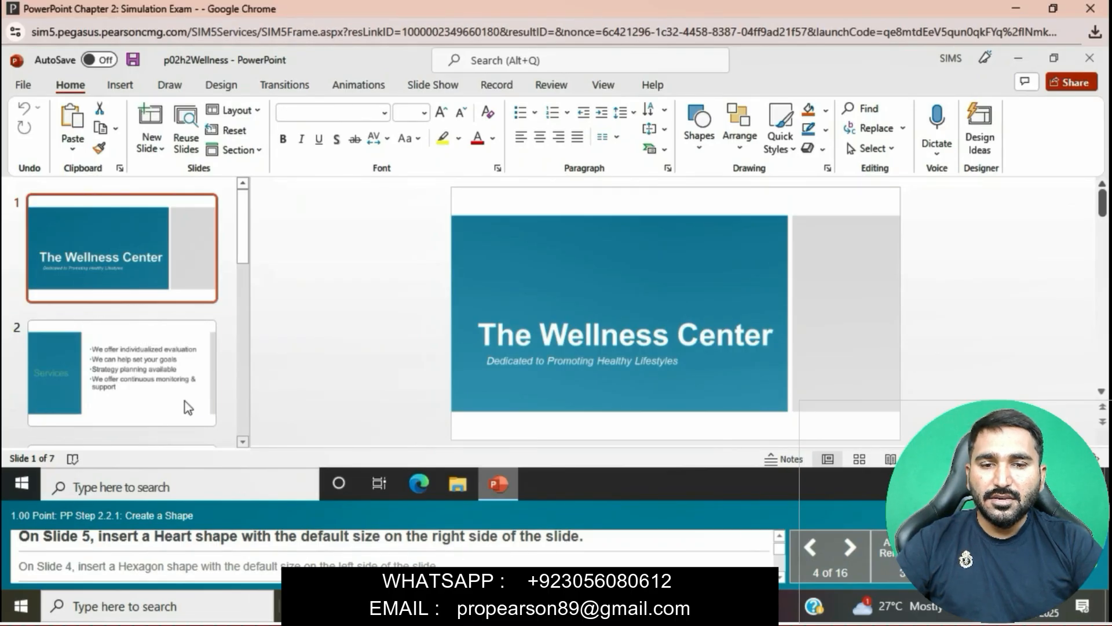
# Insert a Heart shape with the default size on the right side of slide 5
pyautogui.scroll(-5, 162, 395)
pyautogui.click(165, 402)
pyautogui.click(138, 409)
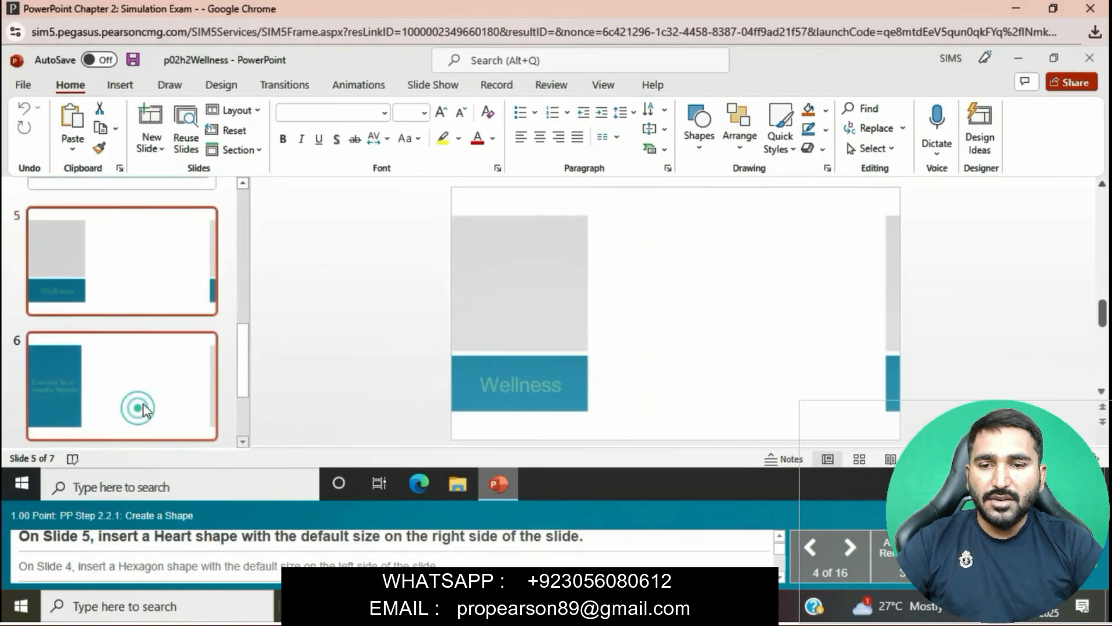
pyautogui.click(118, 85)
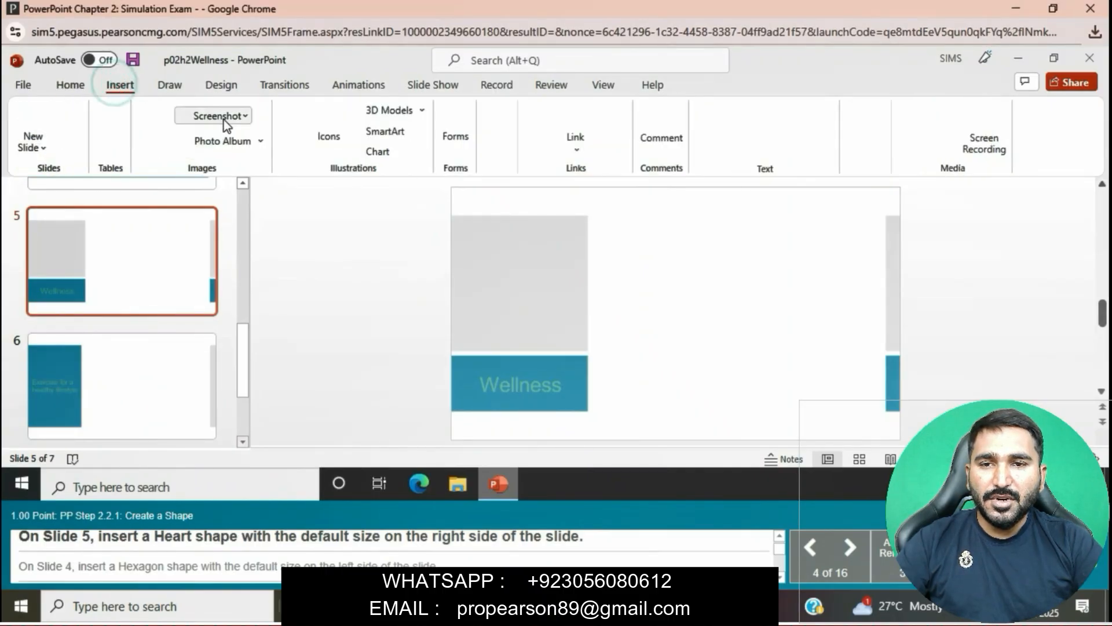
pyautogui.click(293, 144)
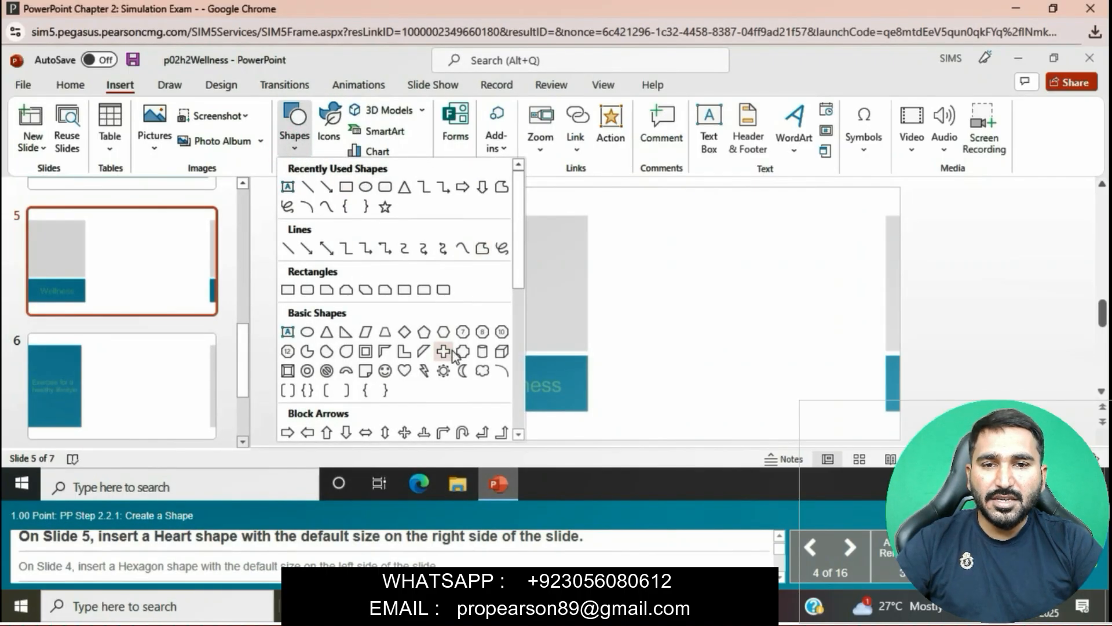
pyautogui.click(404, 372)
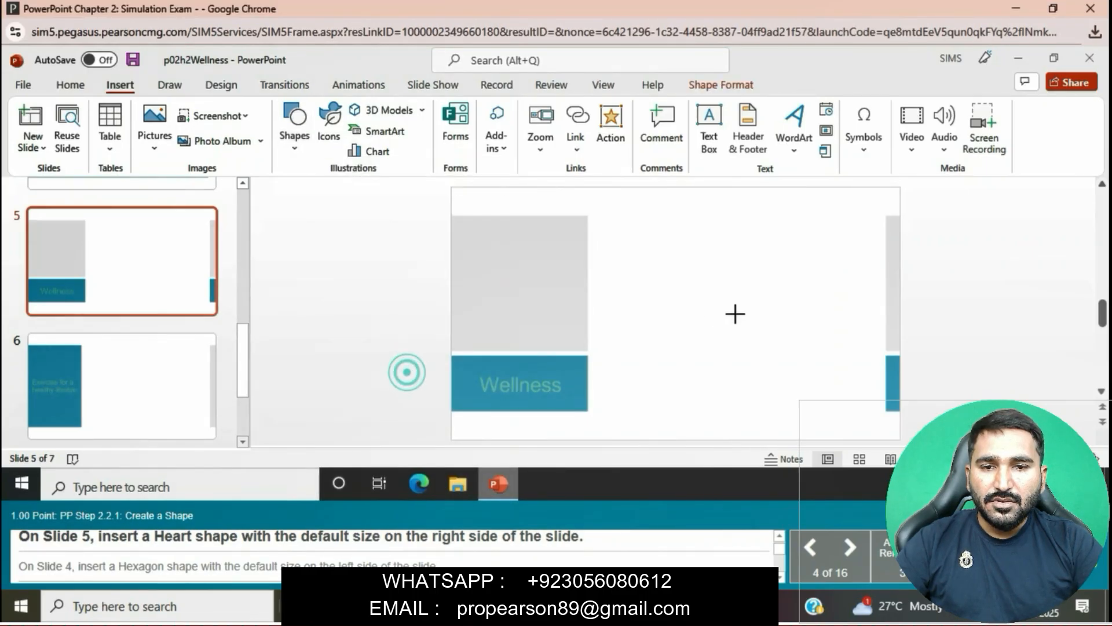
pyautogui.click(772, 309)
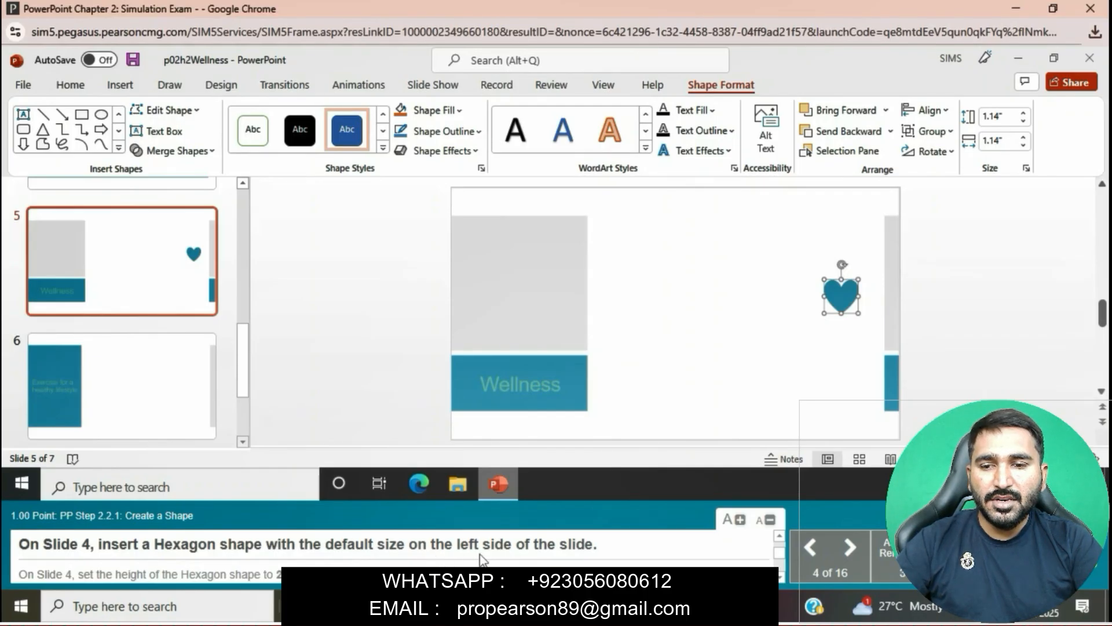
# Insert a Hexagon shape with the default size on the left side of slide 4, above the title band
pyautogui.scroll(3, 114, 432)
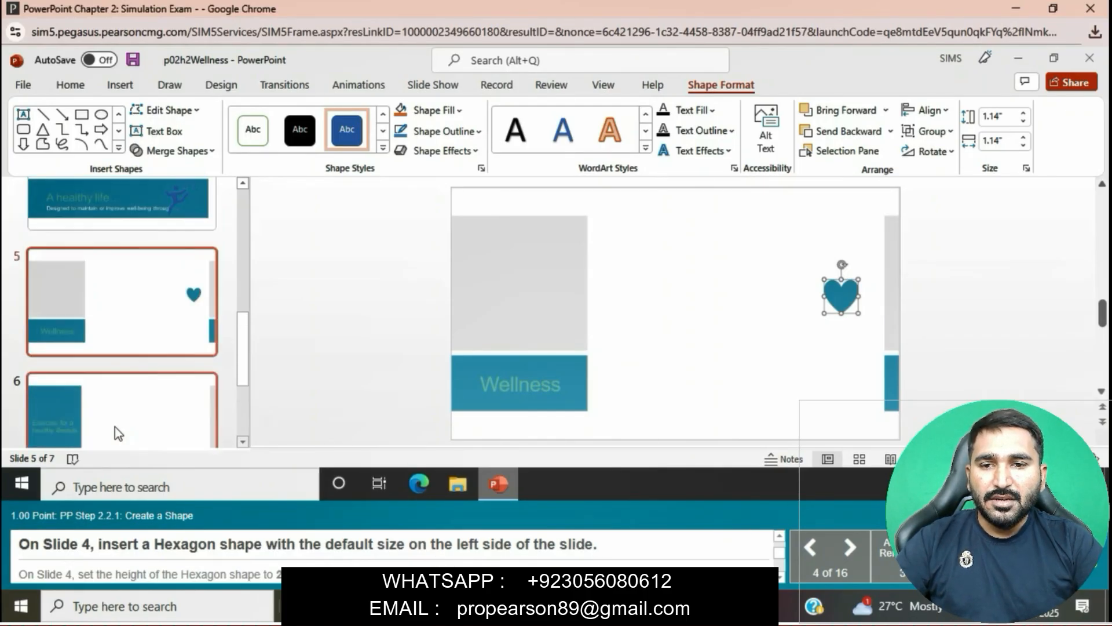
pyautogui.click(115, 284)
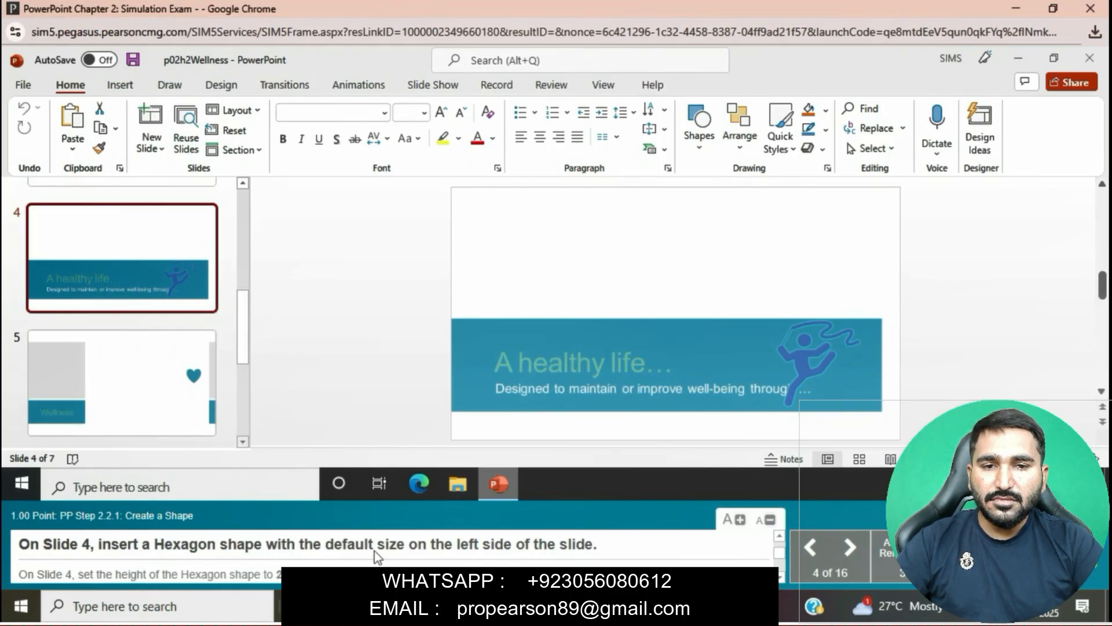
pyautogui.click(116, 86)
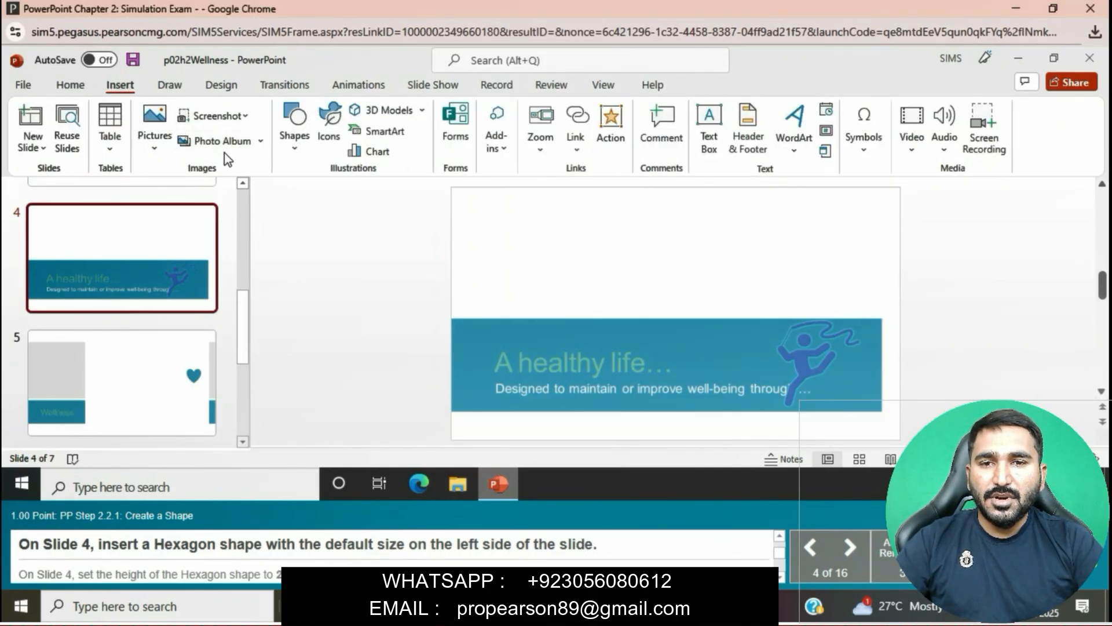
pyautogui.click(294, 142)
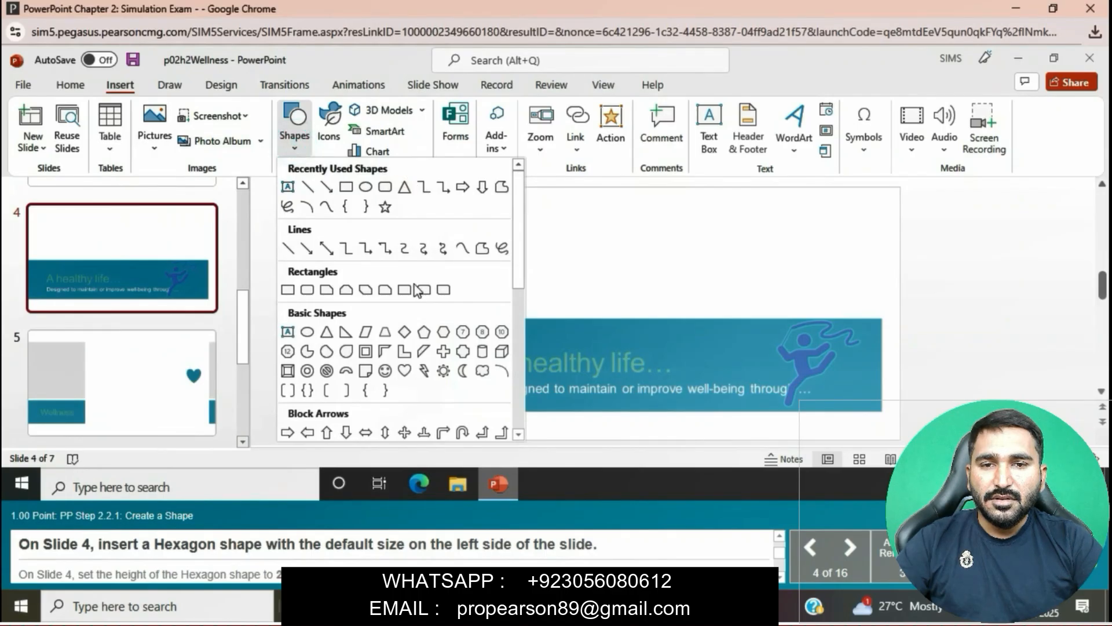
pyautogui.click(444, 332)
pyautogui.click(487, 253)
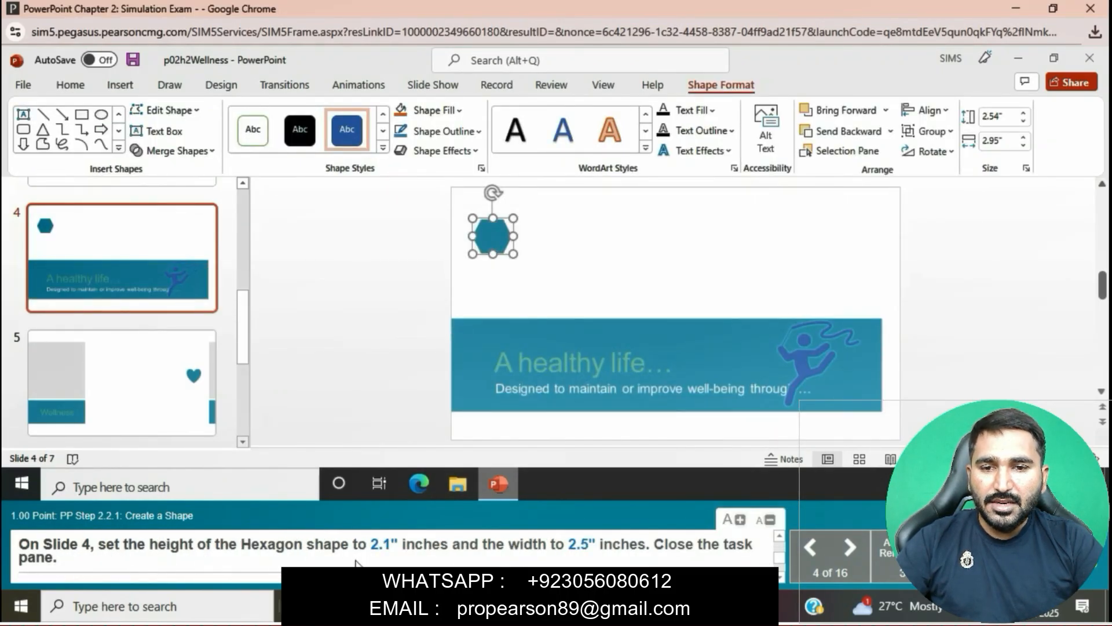
# Set the hexagon's height to 2.1" and its width to 2.5"
pyautogui.click(1008, 118)
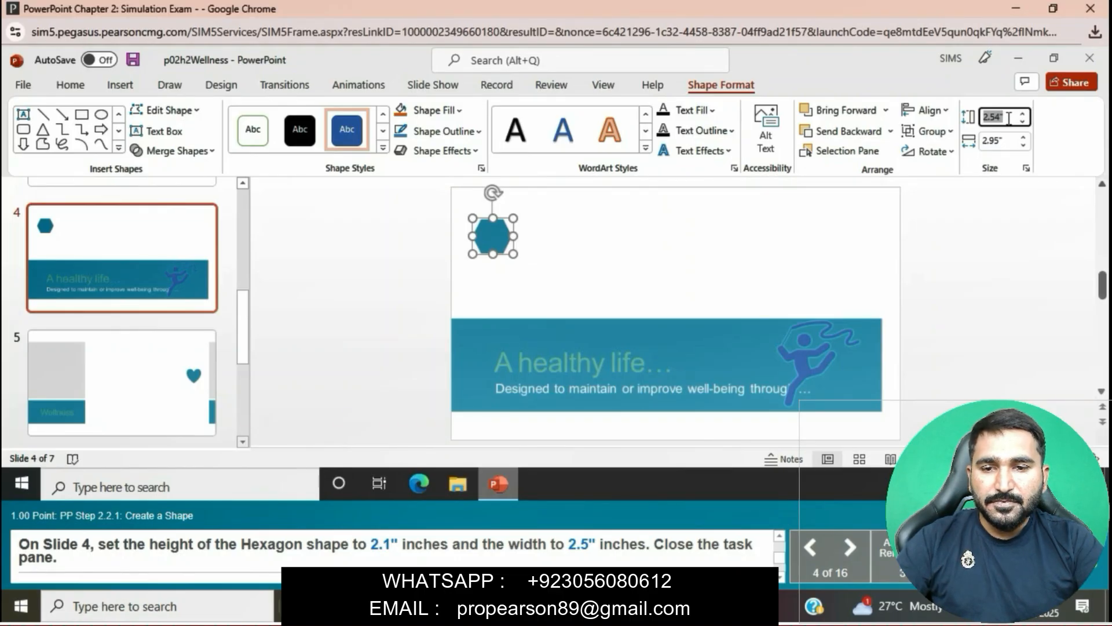
pyautogui.write('2.1')
pyautogui.press('Return')
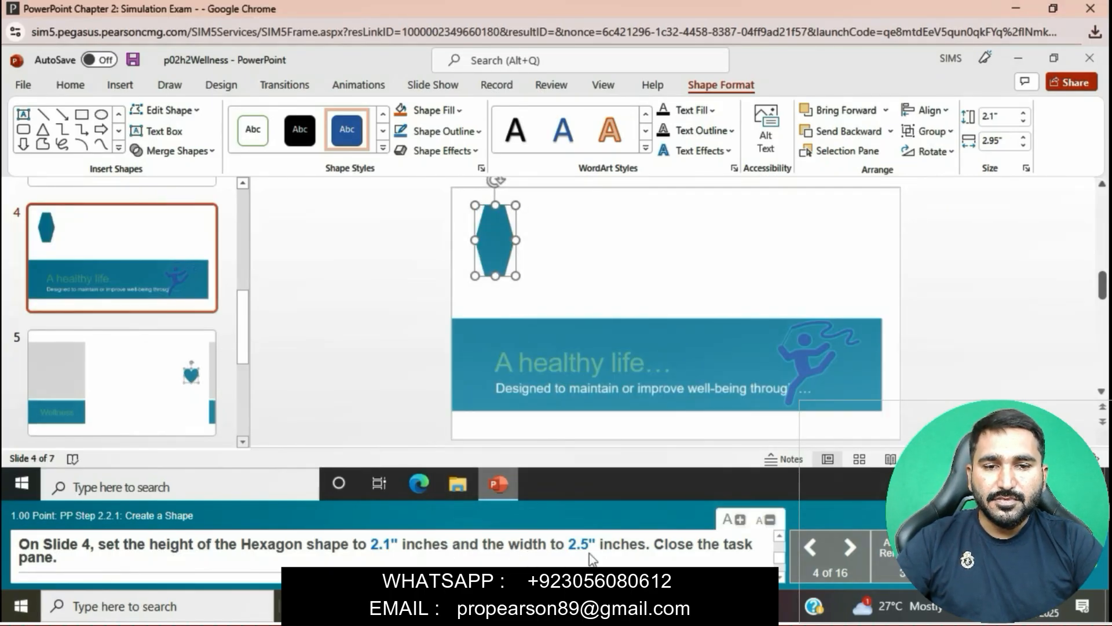
pyautogui.click(1014, 141)
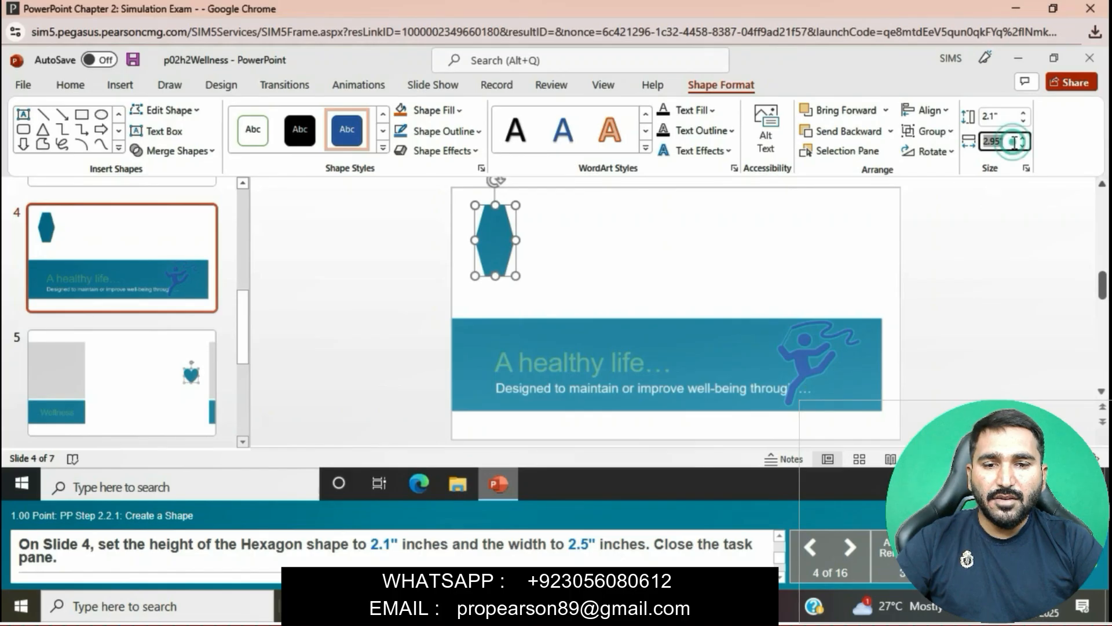
pyautogui.write('2.5')
pyautogui.press('Return')
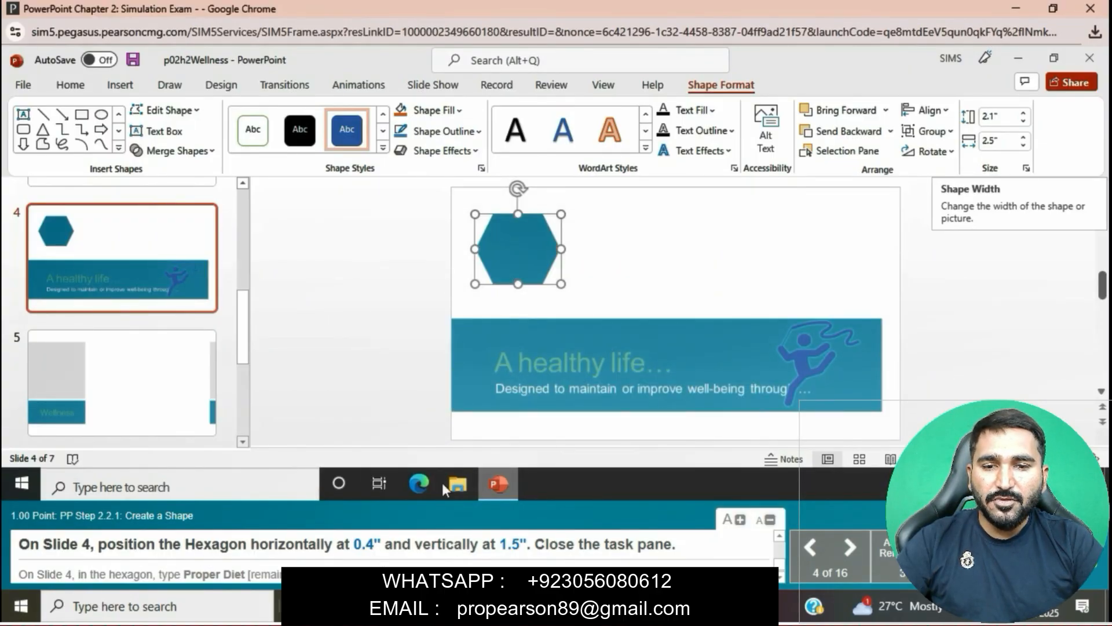
# Position the hexagon at 0.4" horizontally and 1.5" vertically from the top left corner, then close the task pane
pyautogui.click(1028, 169)
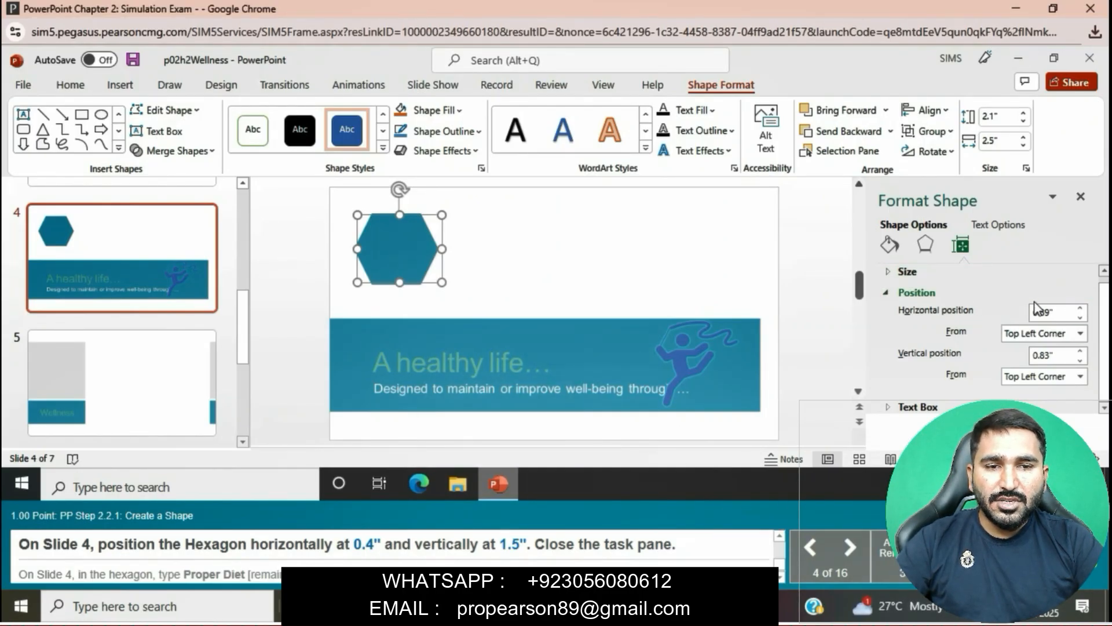
pyautogui.click(1056, 311)
pyautogui.press('BackSpace')
pyautogui.press('BackSpace')
pyautogui.write('4"')
pyautogui.press('Return')
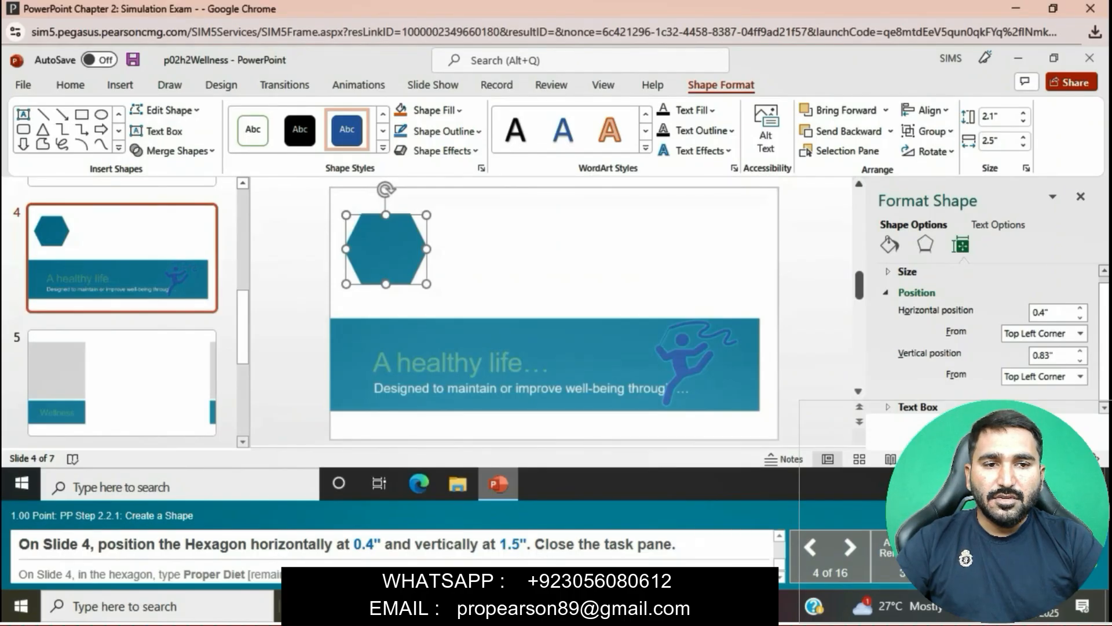
pyautogui.doubleClick(1057, 356)
pyautogui.write('0')
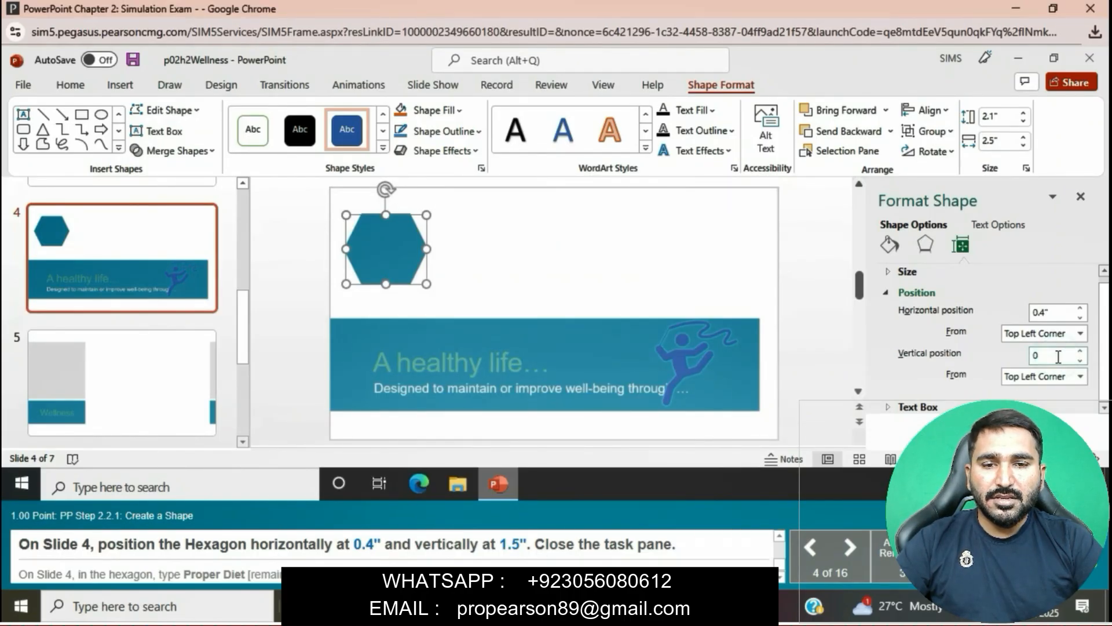
pyautogui.write('.5')
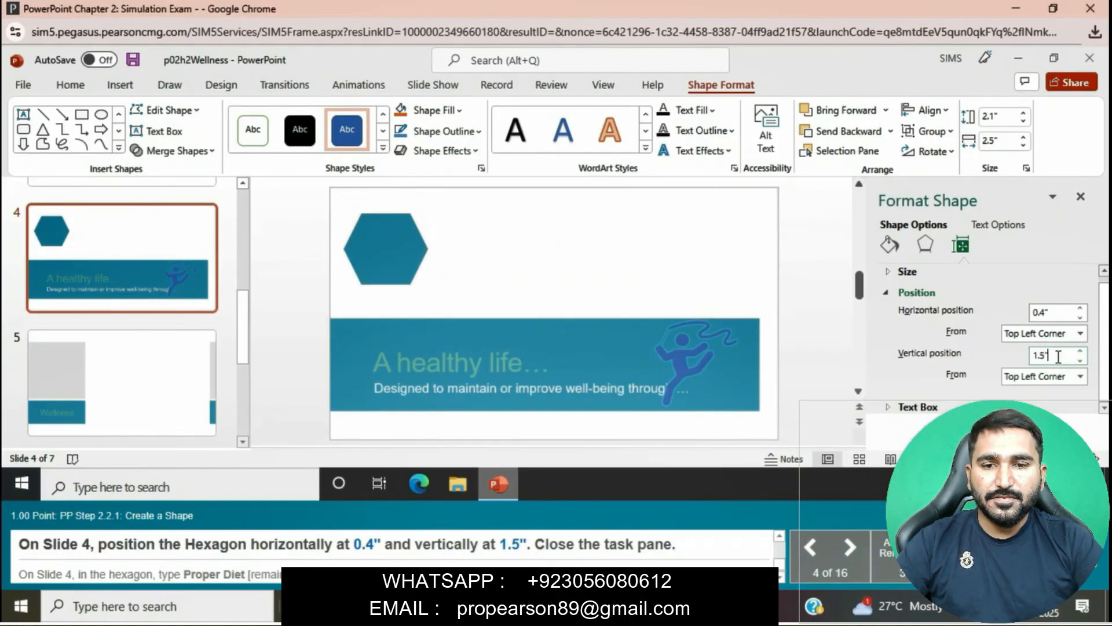
pyautogui.press('Return')
pyautogui.click(1080, 201)
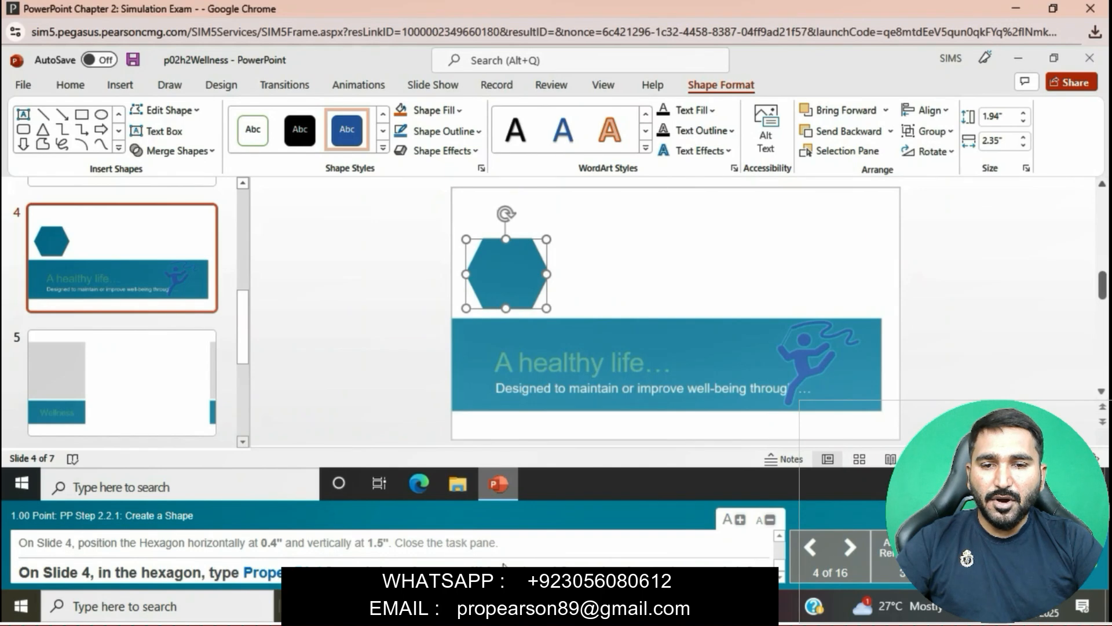
# Open the hexagon on slide 4 for text editing
pyautogui.rightClick(509, 279)
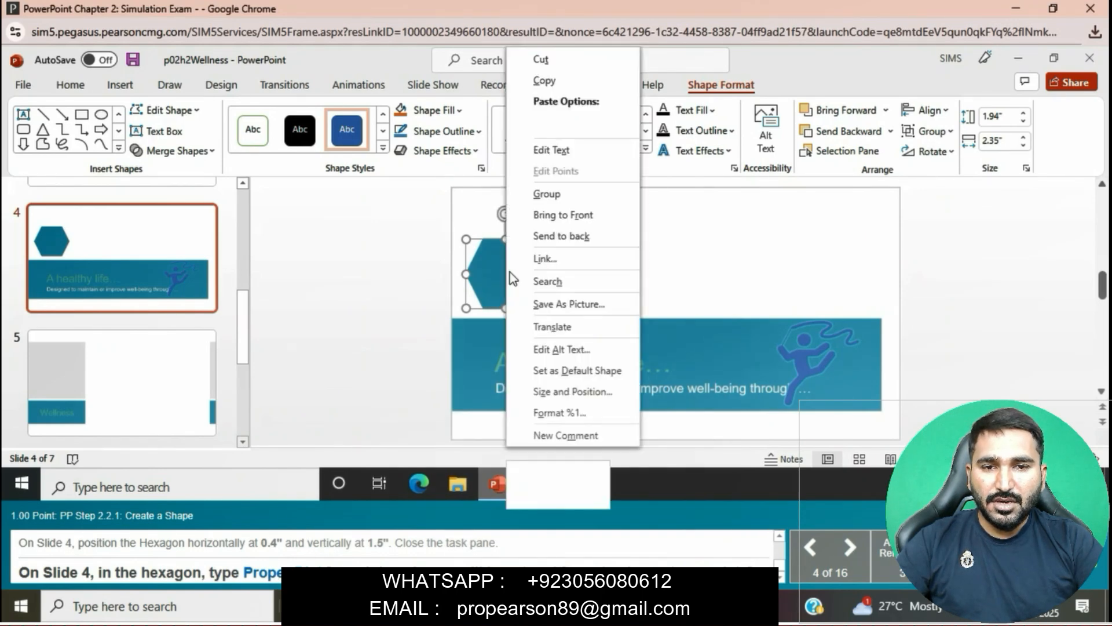
pyautogui.moveTo(597, 202)
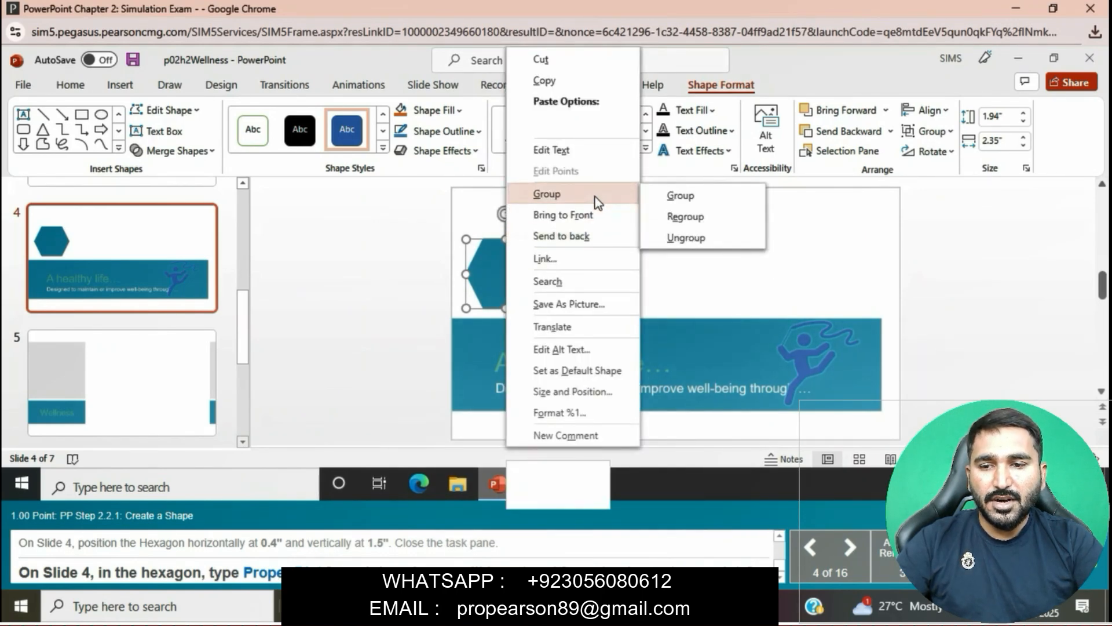
pyautogui.click(579, 151)
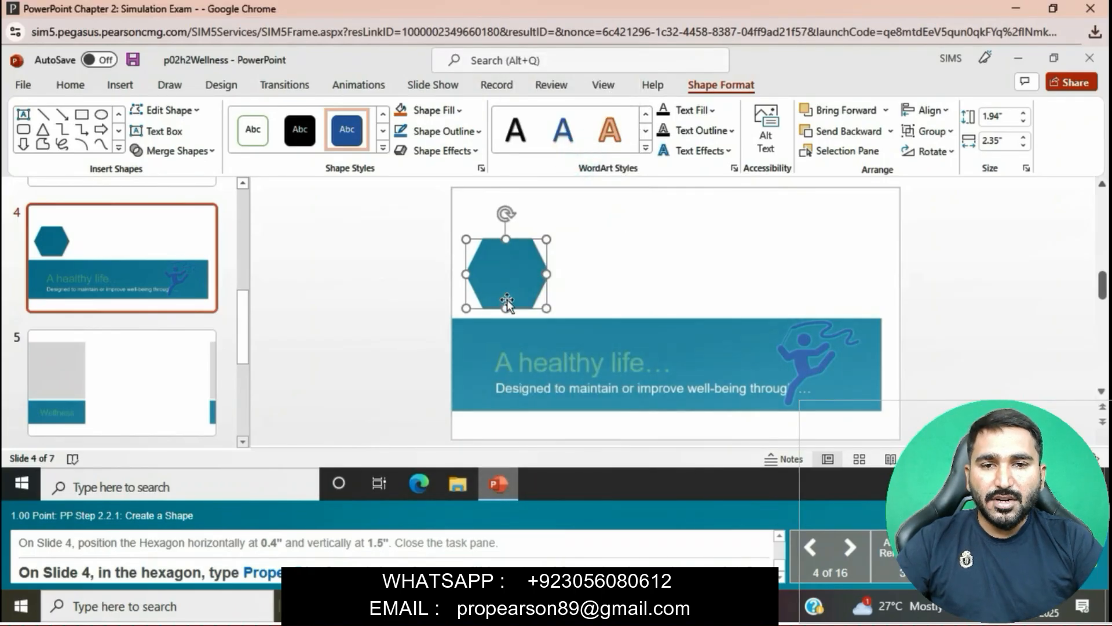
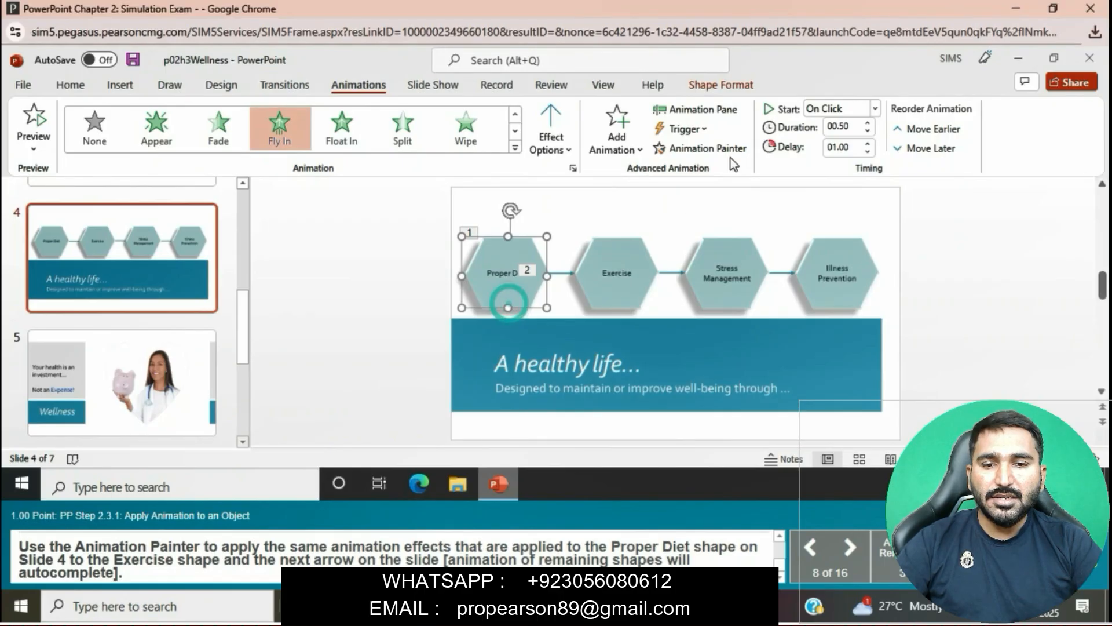
# Copy the Proper Diet shape's animation to the Exercise shape and the arrow after it on slide 4 with Animation Painter
pyautogui.click(740, 150)
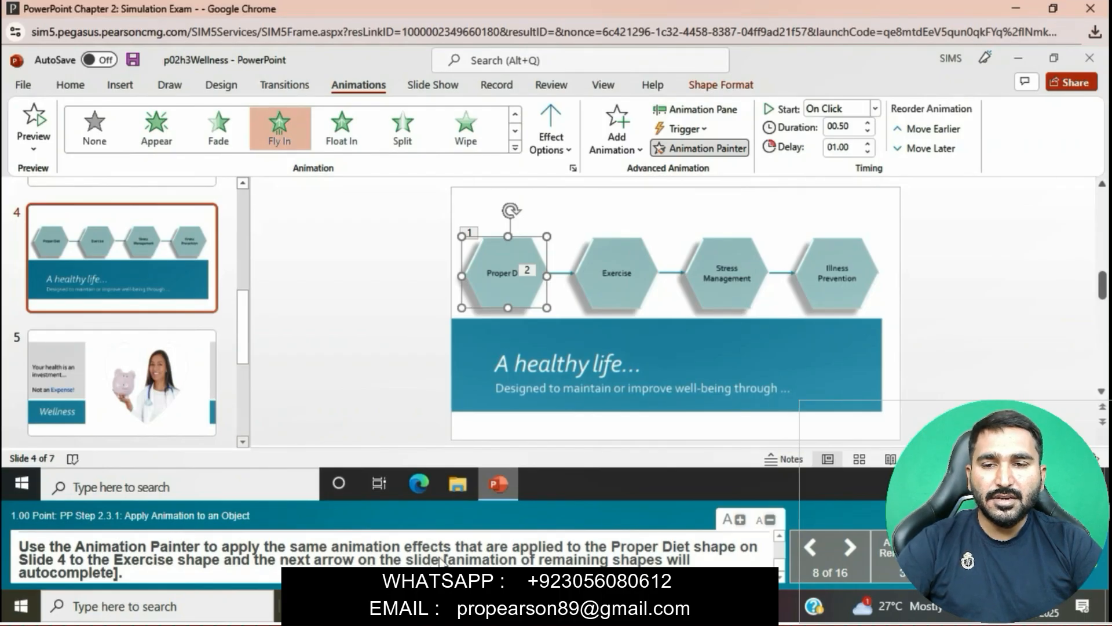
pyautogui.click(600, 285)
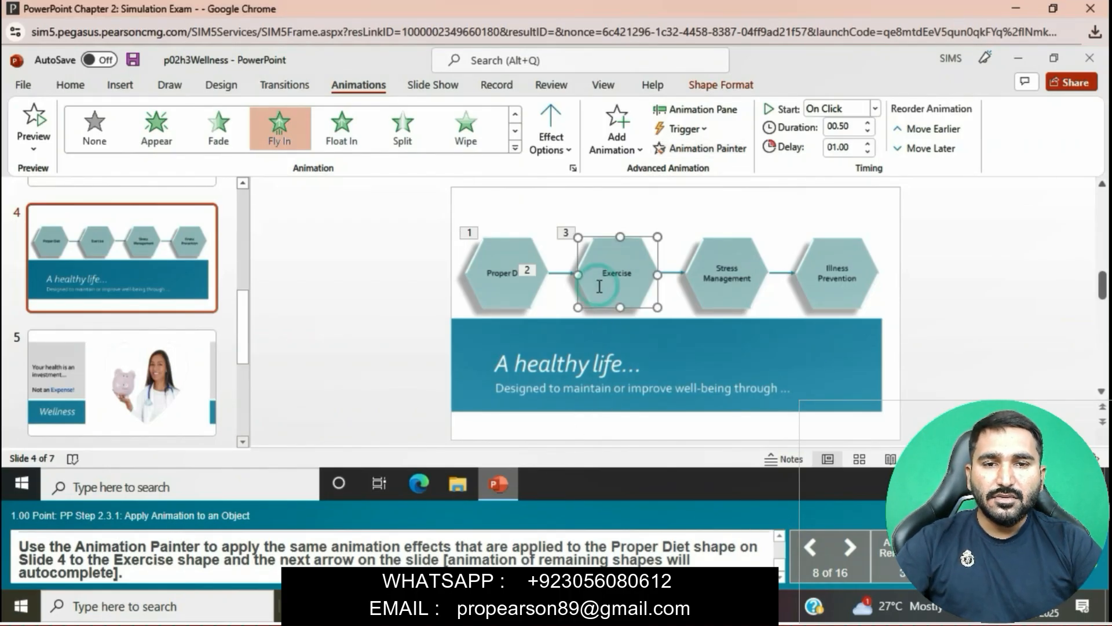
pyautogui.click(686, 154)
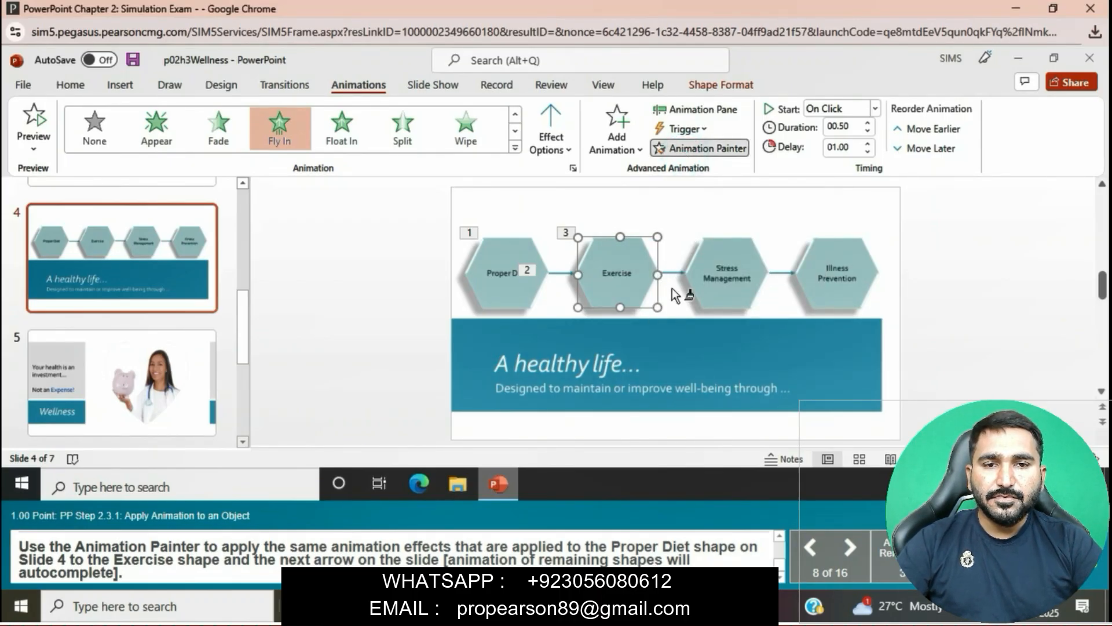
pyautogui.click(667, 272)
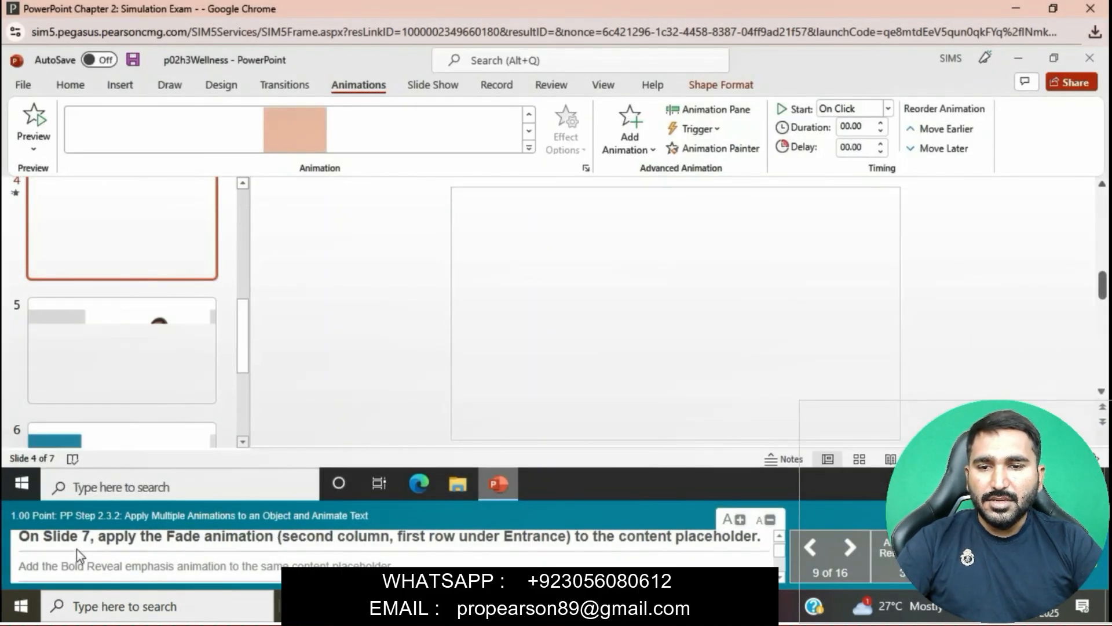
# Apply the Fade entrance animation to the "Contact us:" content placeholder on slide 7
pyautogui.scroll(-5, 116, 382)
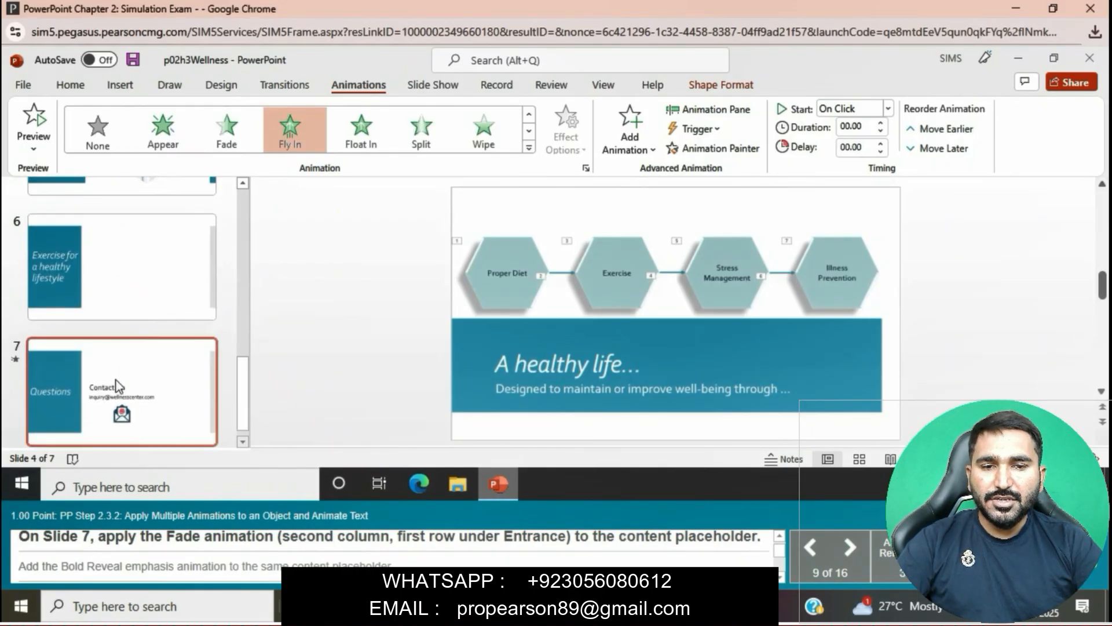
pyautogui.click(115, 380)
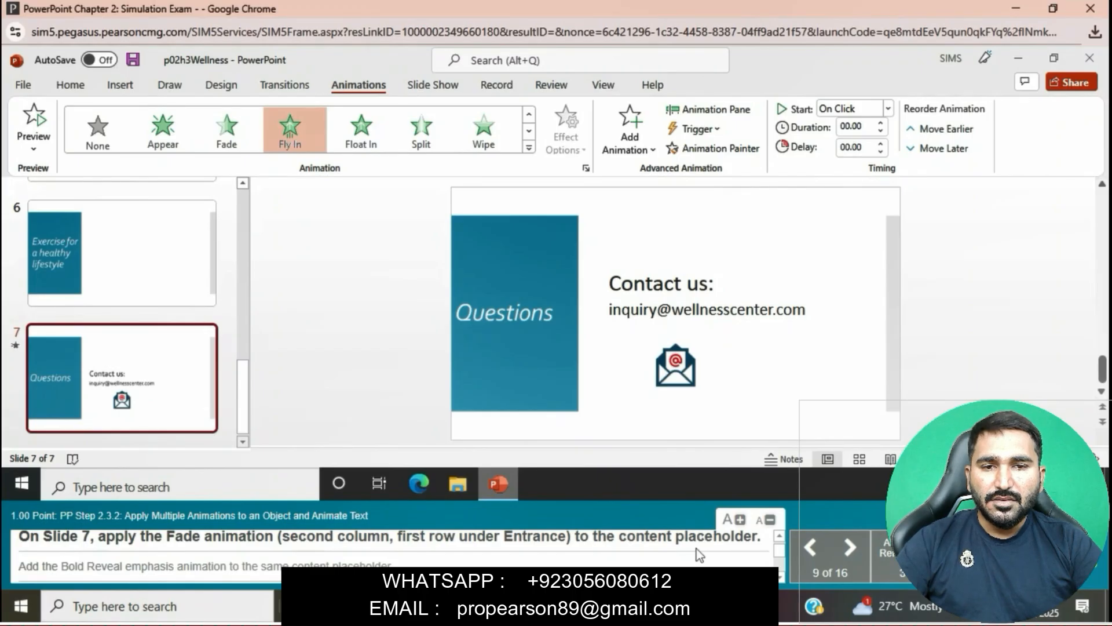
pyautogui.click(649, 316)
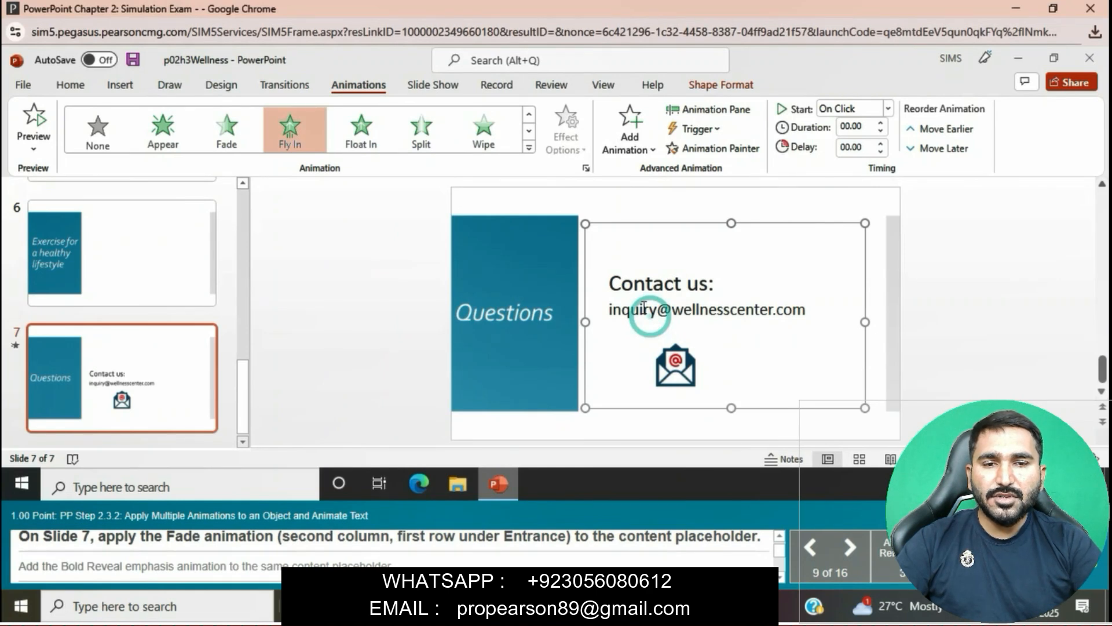
pyautogui.click(234, 133)
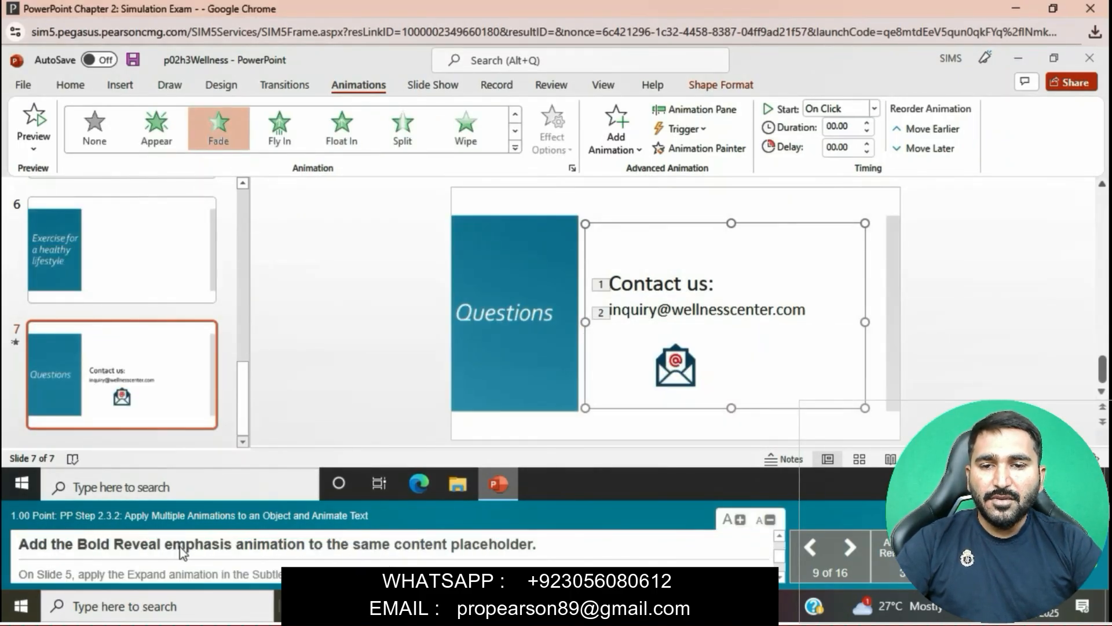
# Apply the Bold Reveal emphasis animation to the same content placeholder on slide 7
pyautogui.click(515, 149)
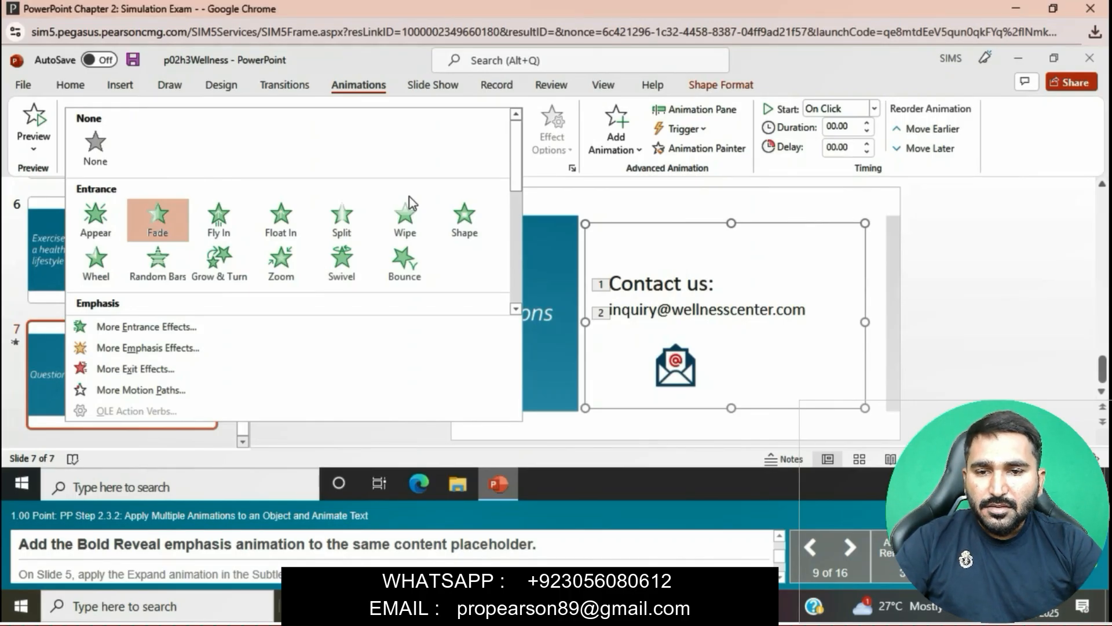
pyautogui.scroll(-3, 409, 197)
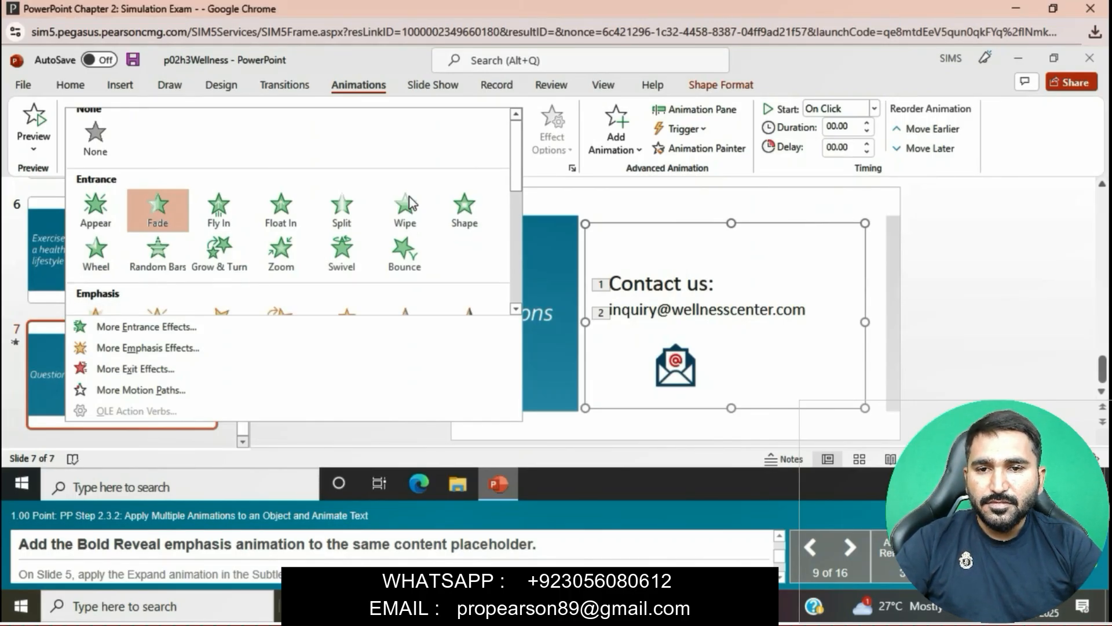
pyautogui.scroll(-3, 409, 196)
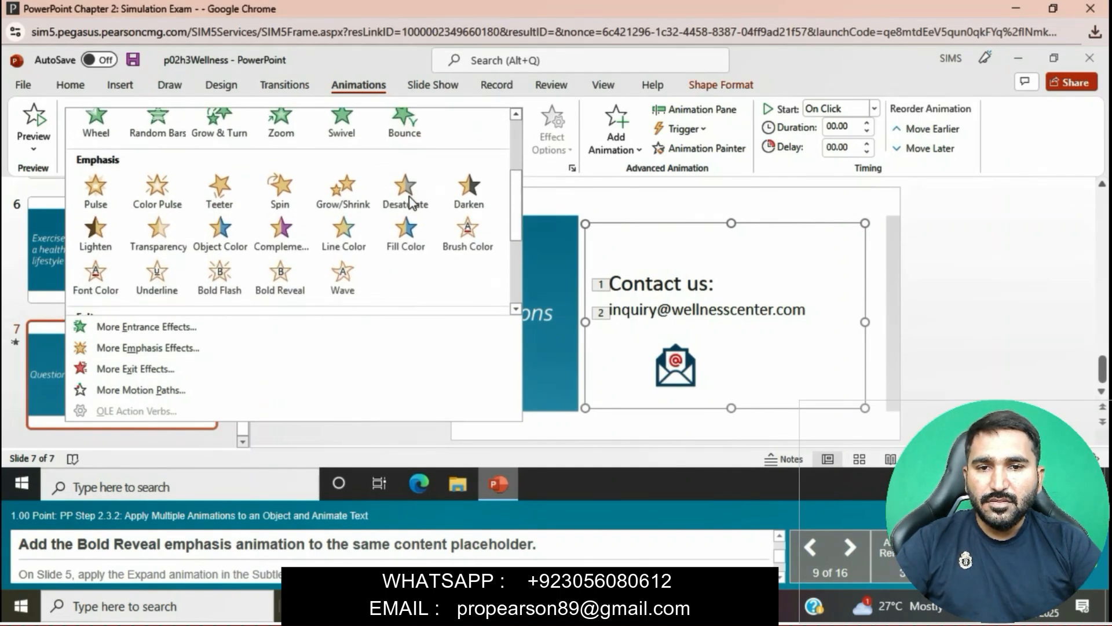
pyautogui.click(281, 262)
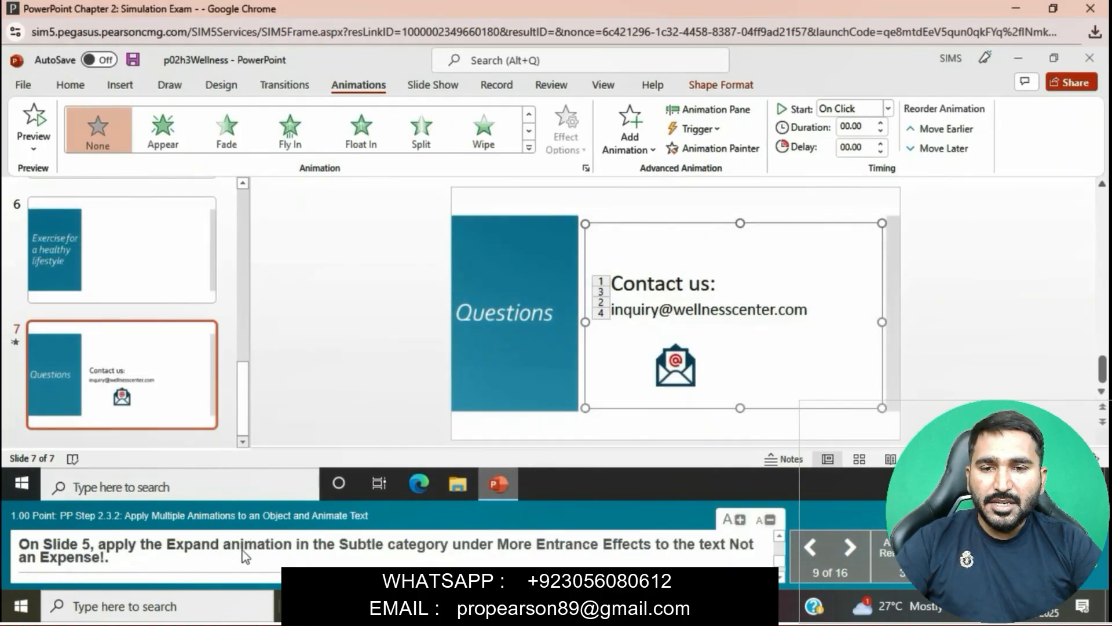
# Apply the Expand entrance effect from the Subtle category to the text "Not an Expense!" on slide 5
pyautogui.scroll(2, 154, 268)
pyautogui.click(156, 268)
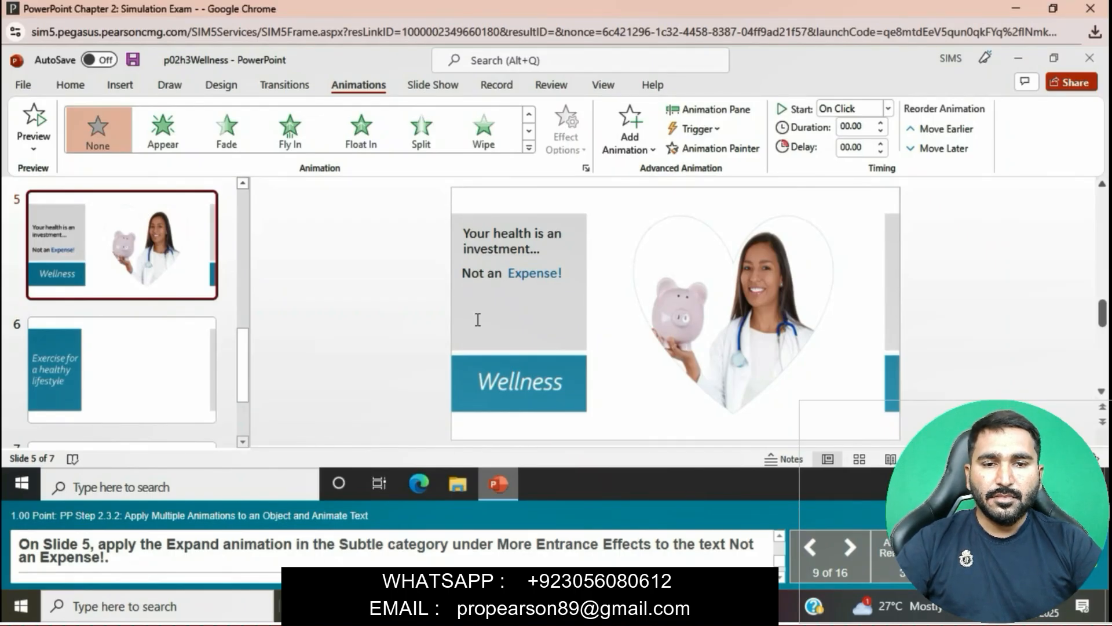
pyautogui.moveTo(463, 273); pyautogui.dragTo(561, 272)
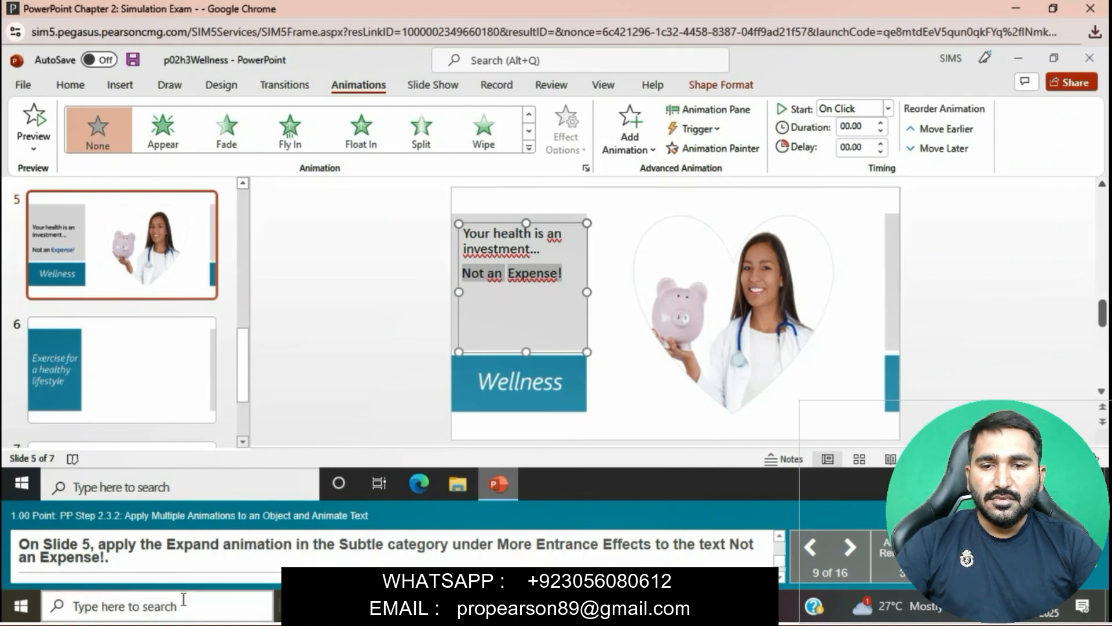
pyautogui.click(530, 149)
pyautogui.click(529, 148)
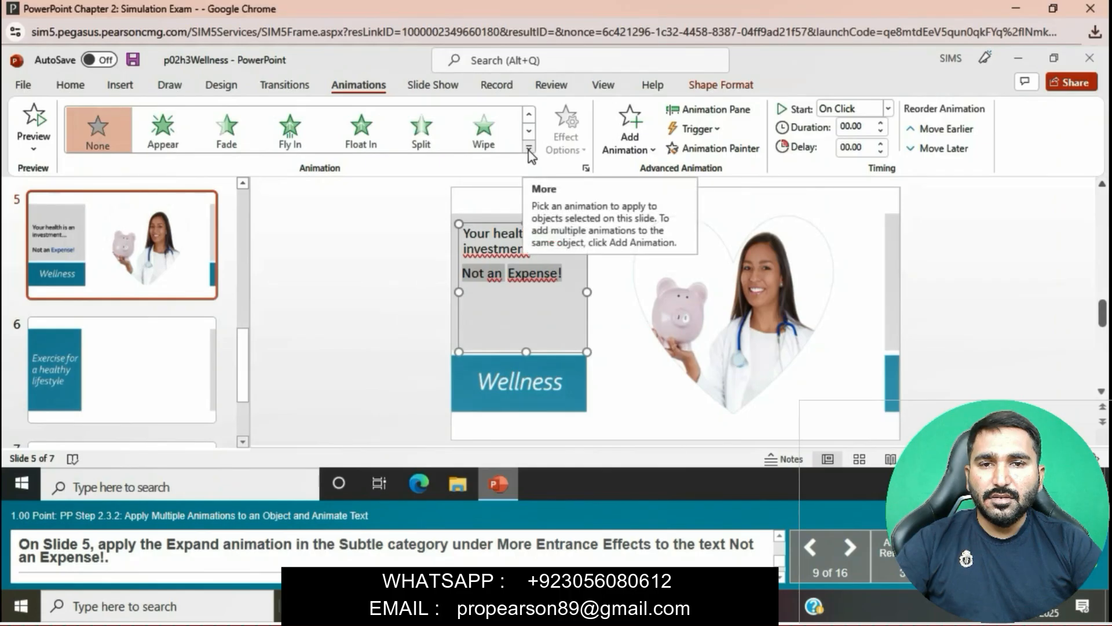
pyautogui.click(528, 149)
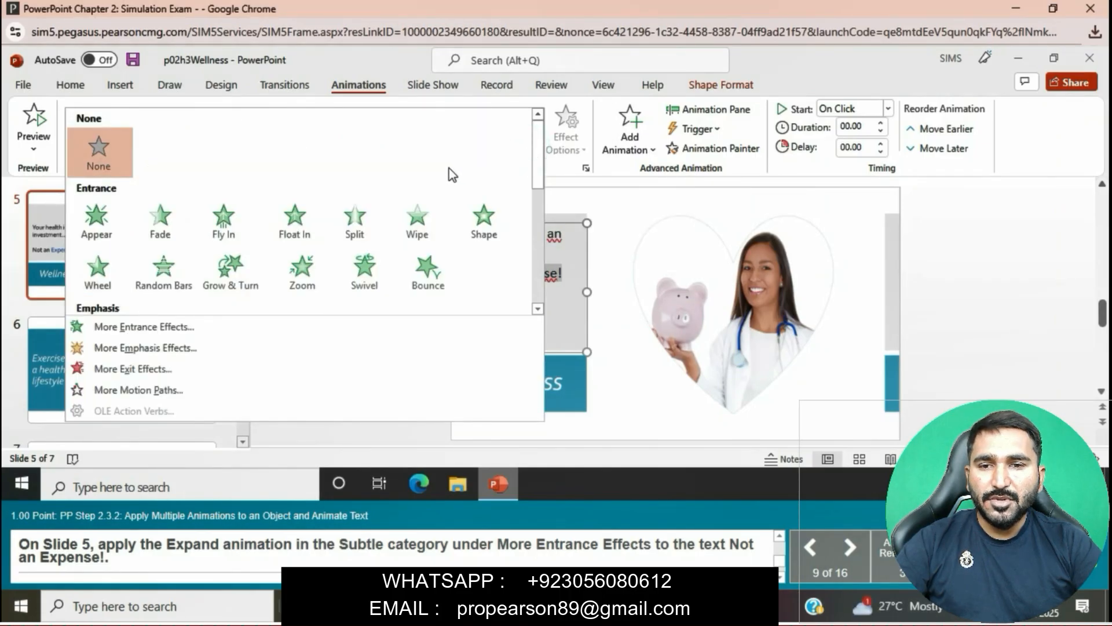
pyautogui.scroll(-2, 349, 224)
pyautogui.scroll(-5, 349, 224)
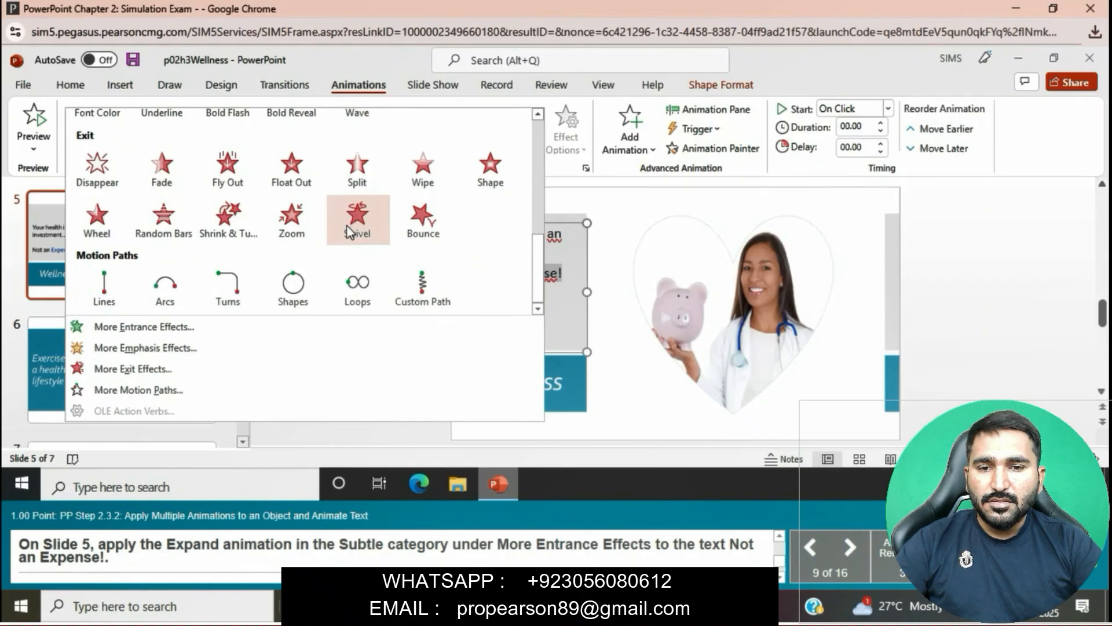
pyautogui.click(129, 328)
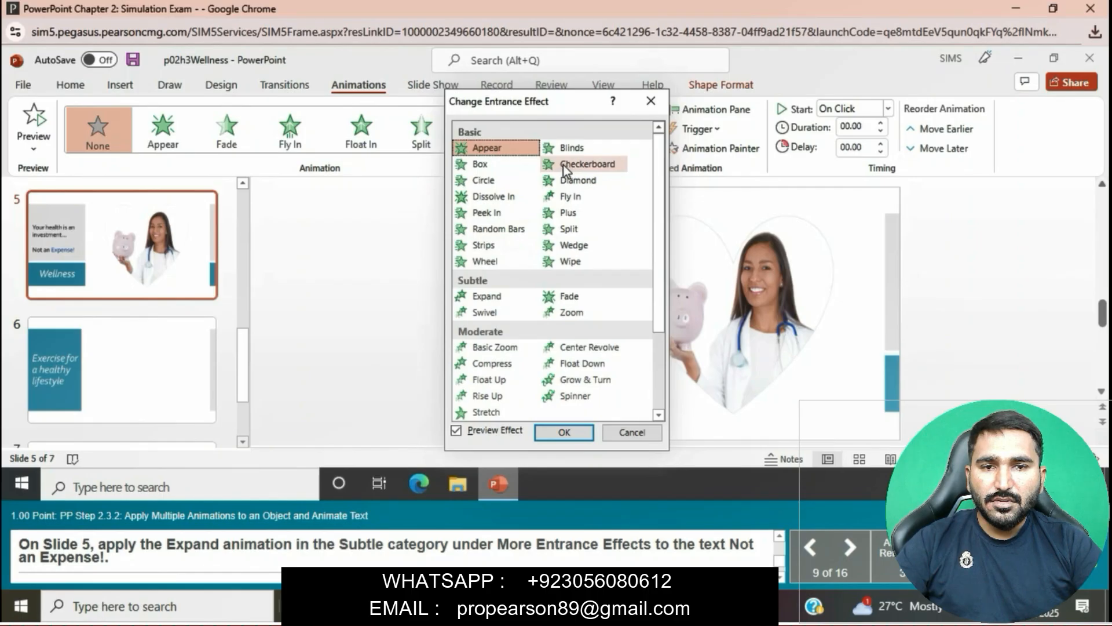
pyautogui.click(491, 297)
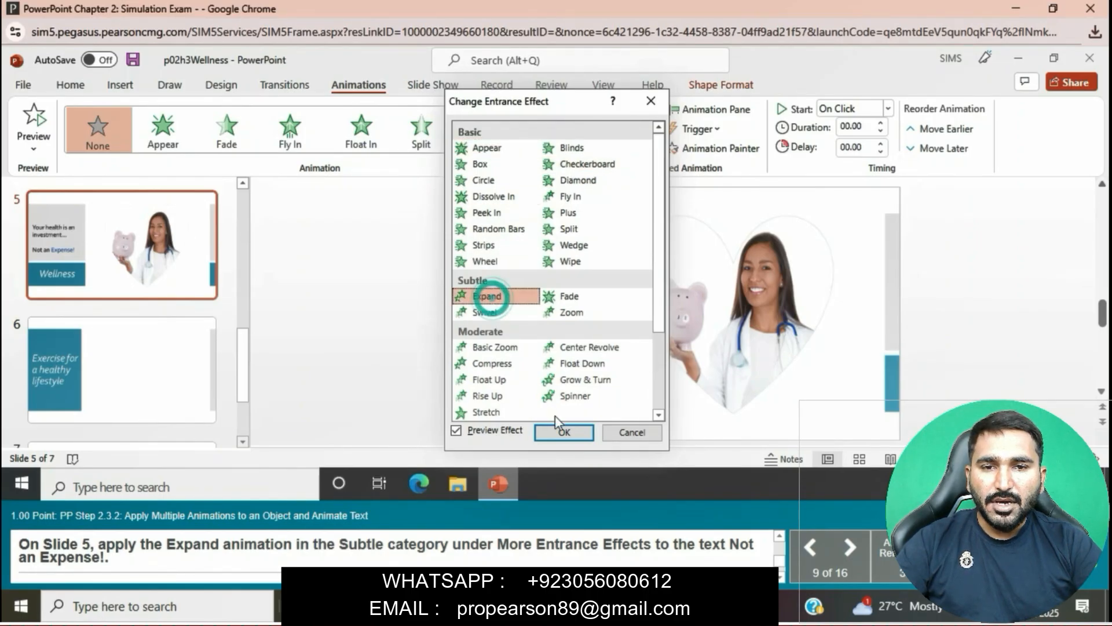
pyautogui.click(562, 432)
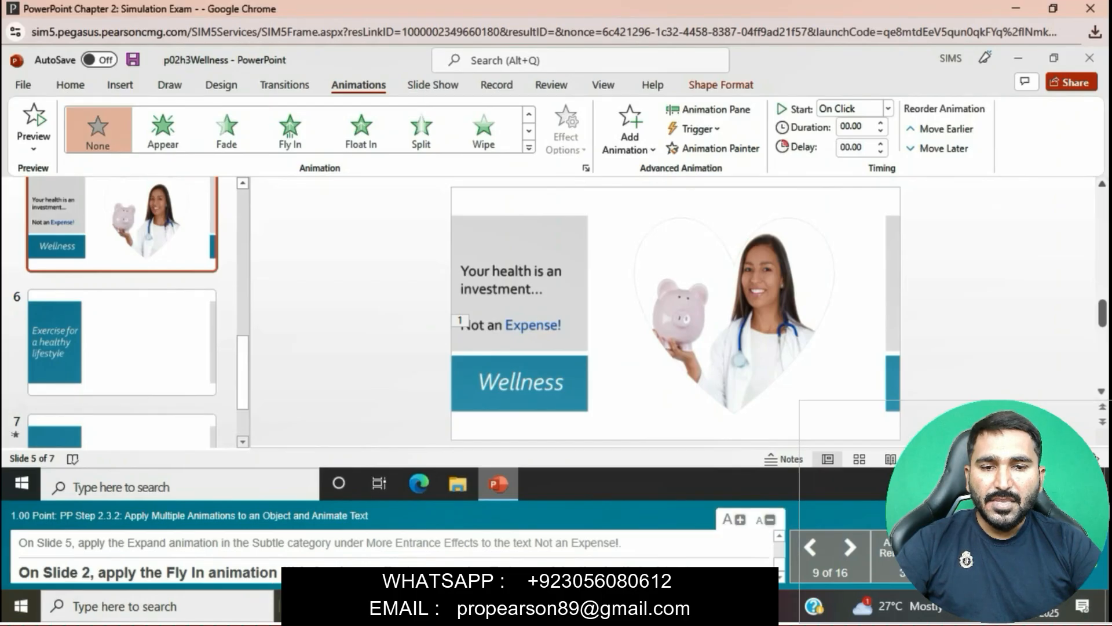
# Apply the Fly In entrance animation to the bulleted services list on slide 2
pyautogui.scroll(8, 197, 353)
pyautogui.click(197, 353)
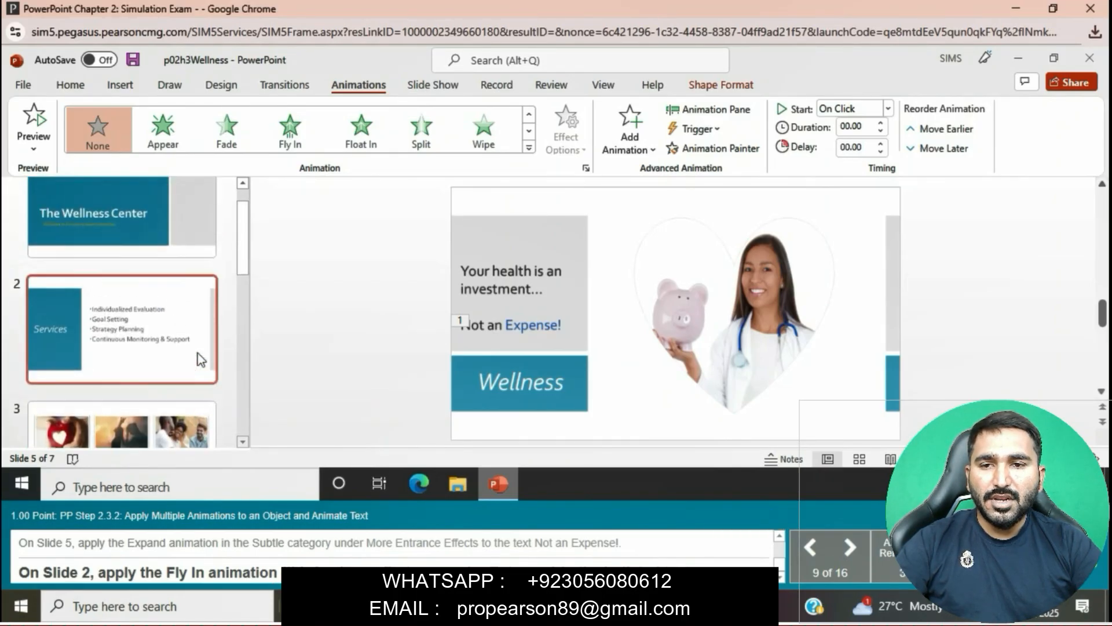
pyautogui.click(662, 315)
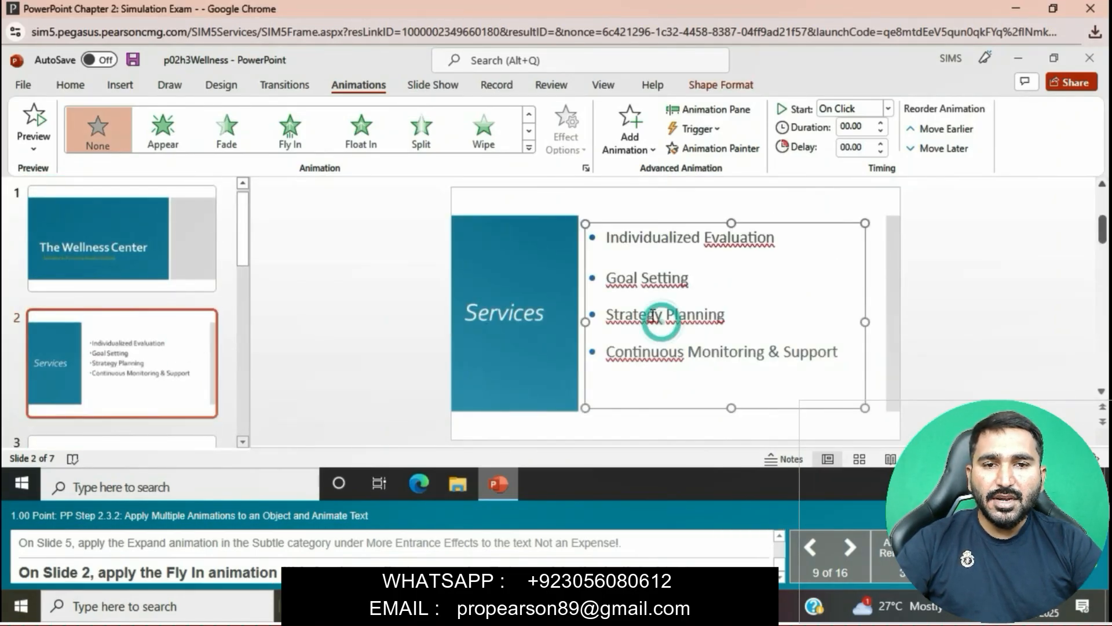
pyautogui.click(290, 137)
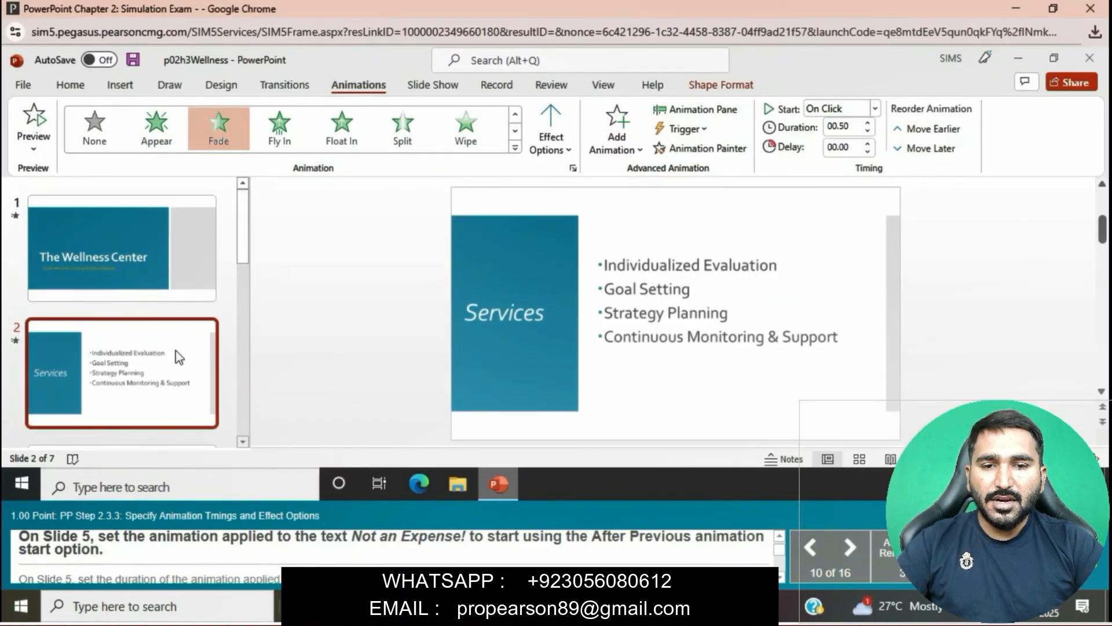
# Set the animation of the text "Not an Expense!" on slide 5 to start After Previous
pyautogui.scroll(-3, 176, 350)
pyautogui.click(163, 439)
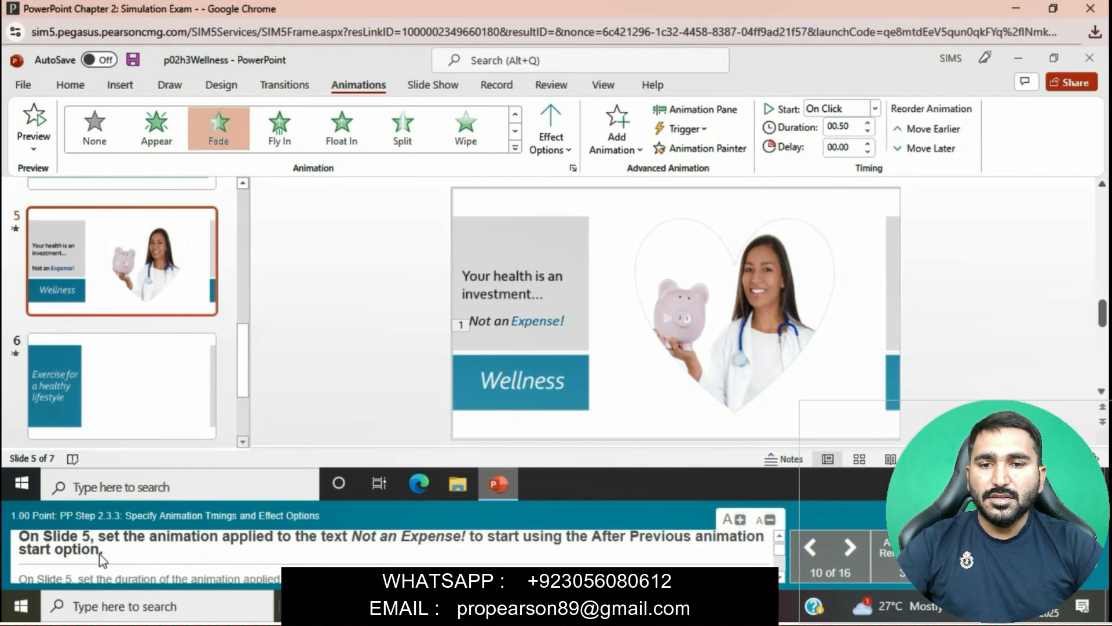
pyautogui.click(503, 328)
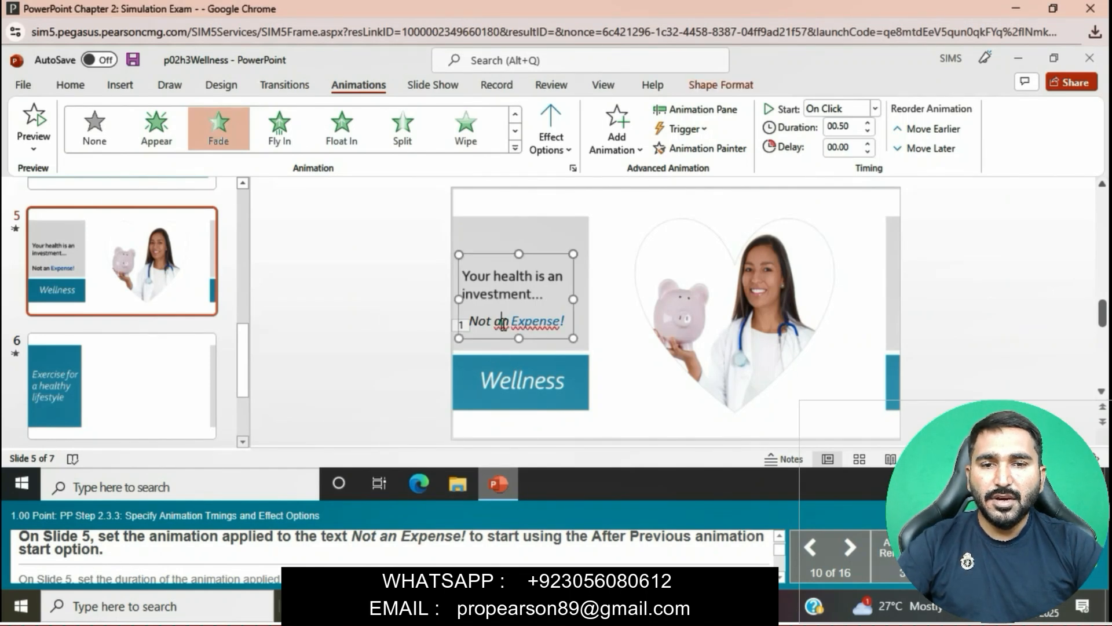
pyautogui.click(472, 321)
pyautogui.moveTo(472, 321); pyautogui.dragTo(565, 320)
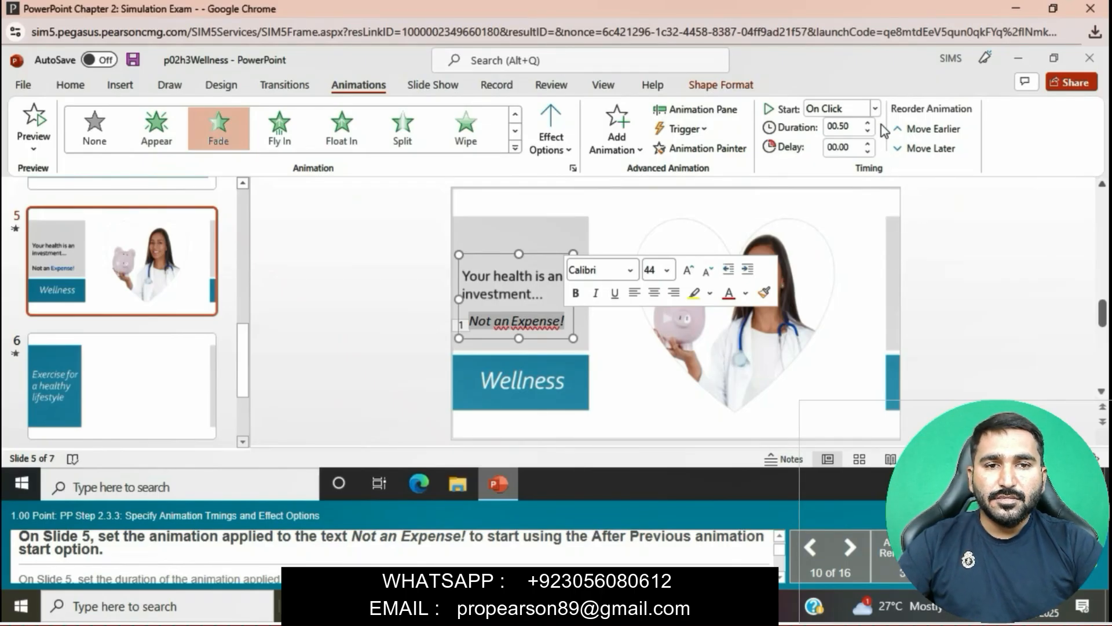
pyautogui.click(875, 108)
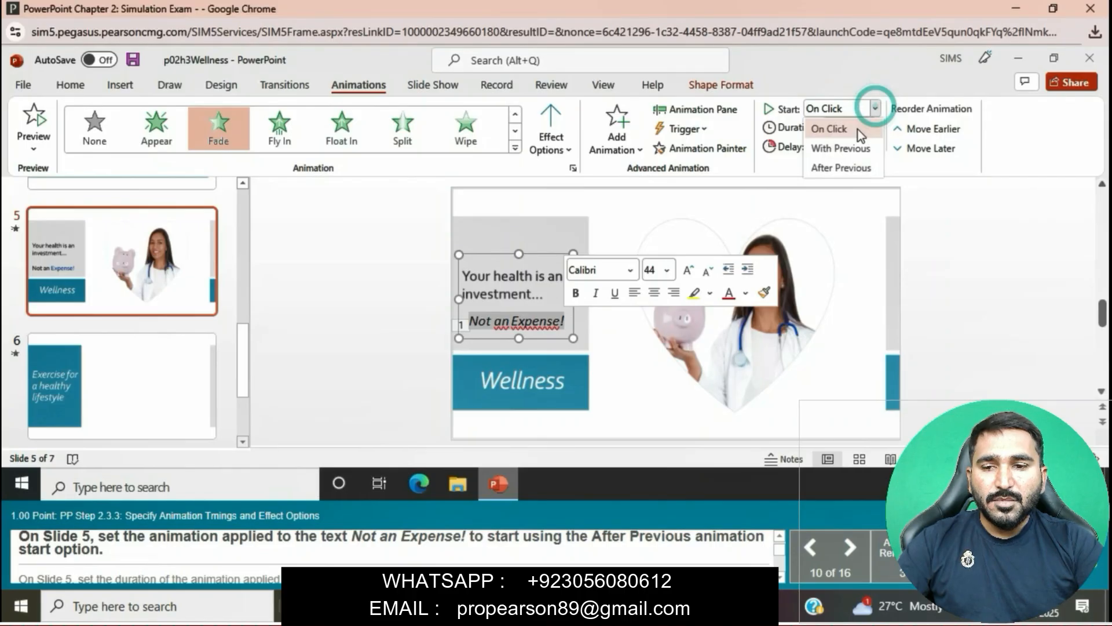
pyautogui.click(843, 167)
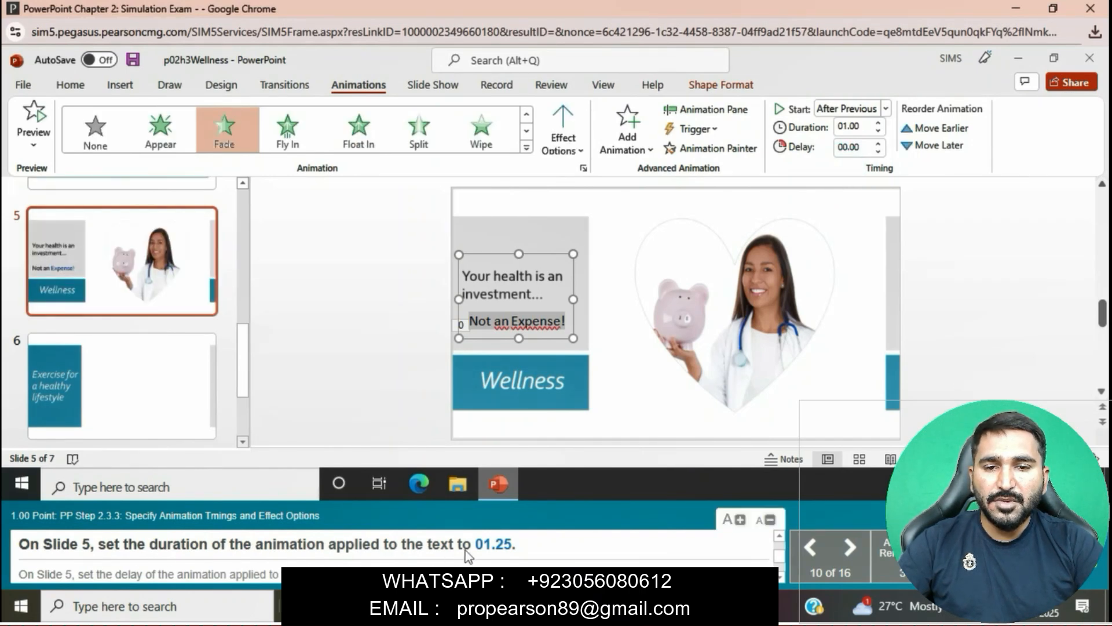
# Set the "Not an Expense!" animation's duration to 01.25 and its delay to 00.50
pyautogui.click(878, 122)
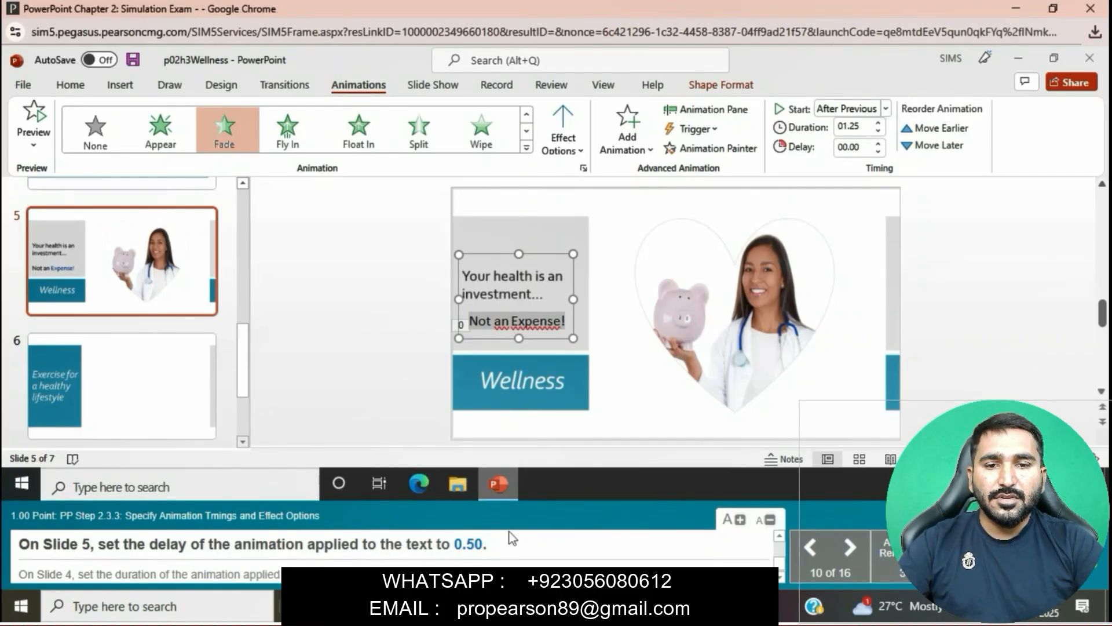
pyautogui.click(878, 143)
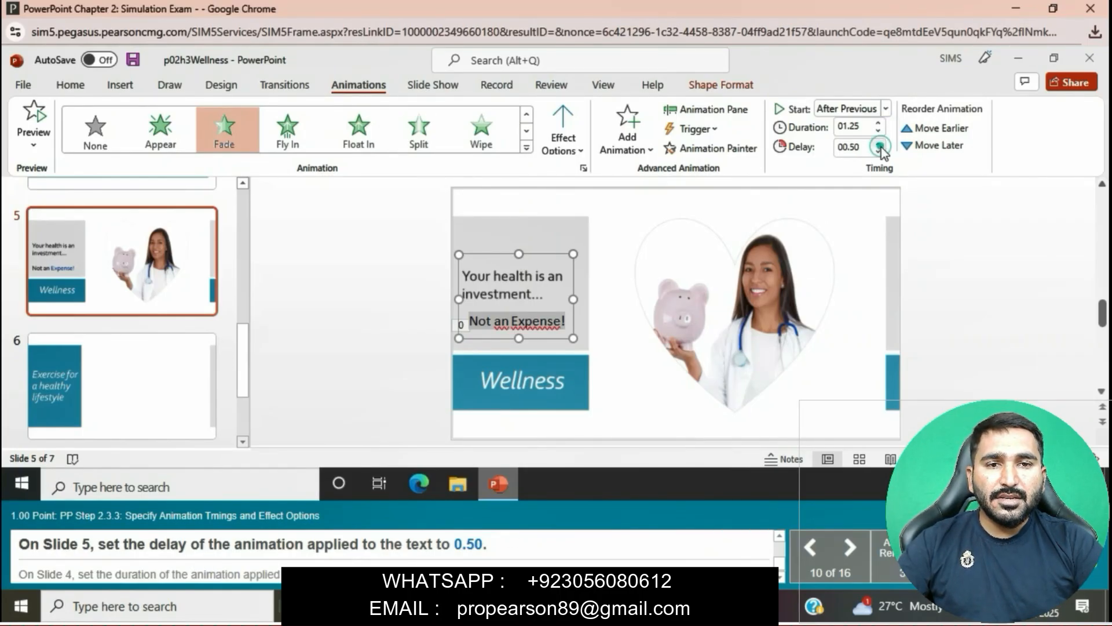
pyautogui.click(878, 144)
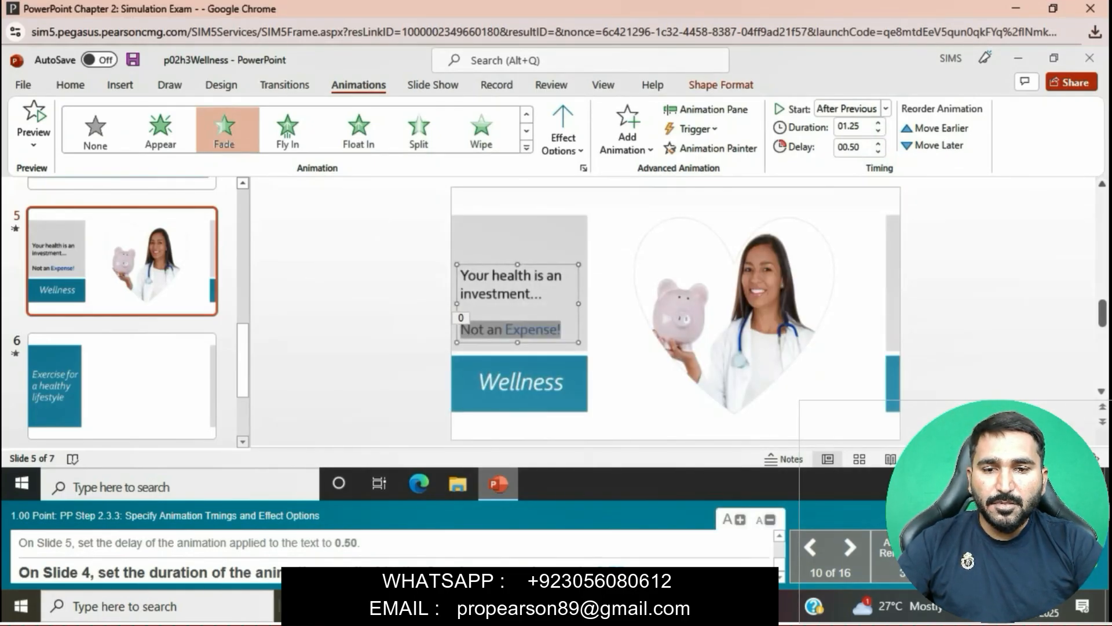
# Set the duration of the Proper Diet hexagon's animation on slide 4 to 00.75
pyautogui.scroll(2, 133, 300)
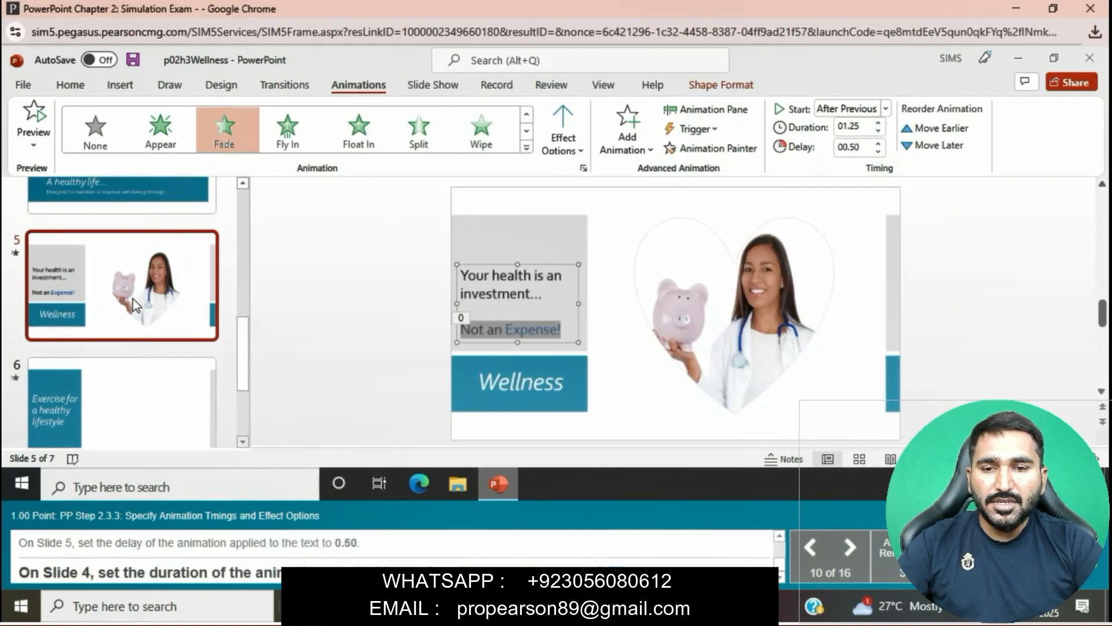
pyautogui.click(131, 258)
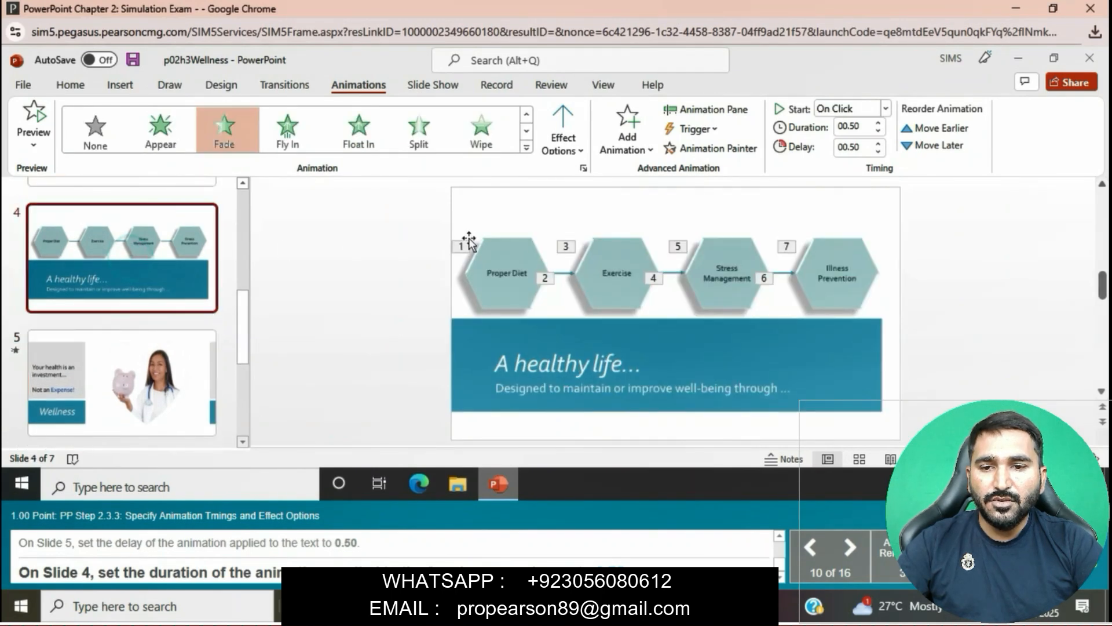
pyautogui.click(497, 250)
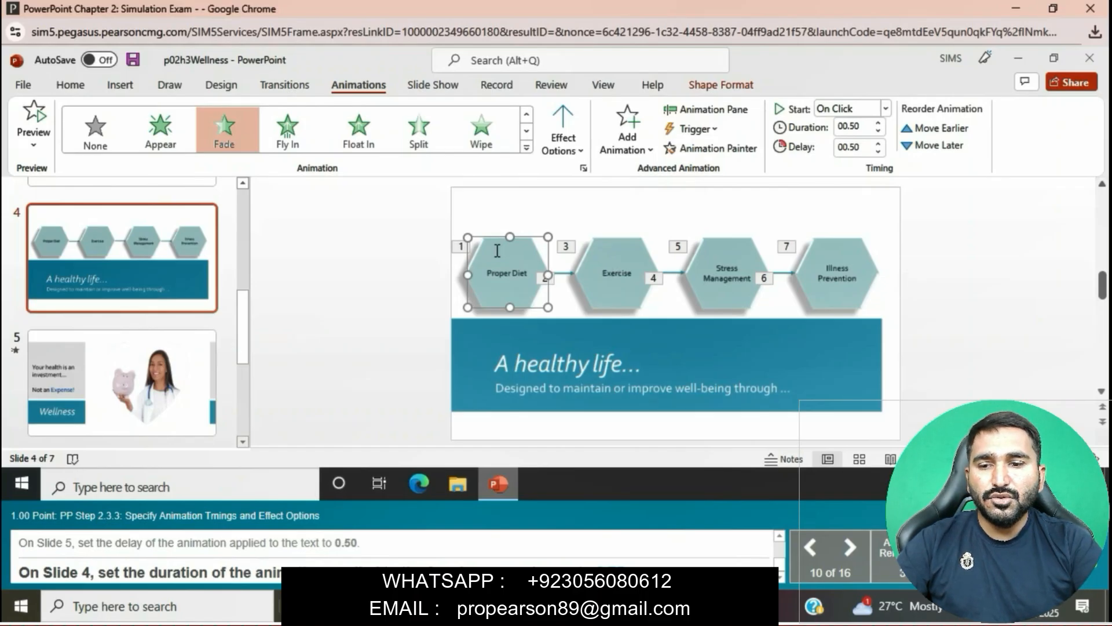
pyautogui.click(878, 123)
pyautogui.click(881, 125)
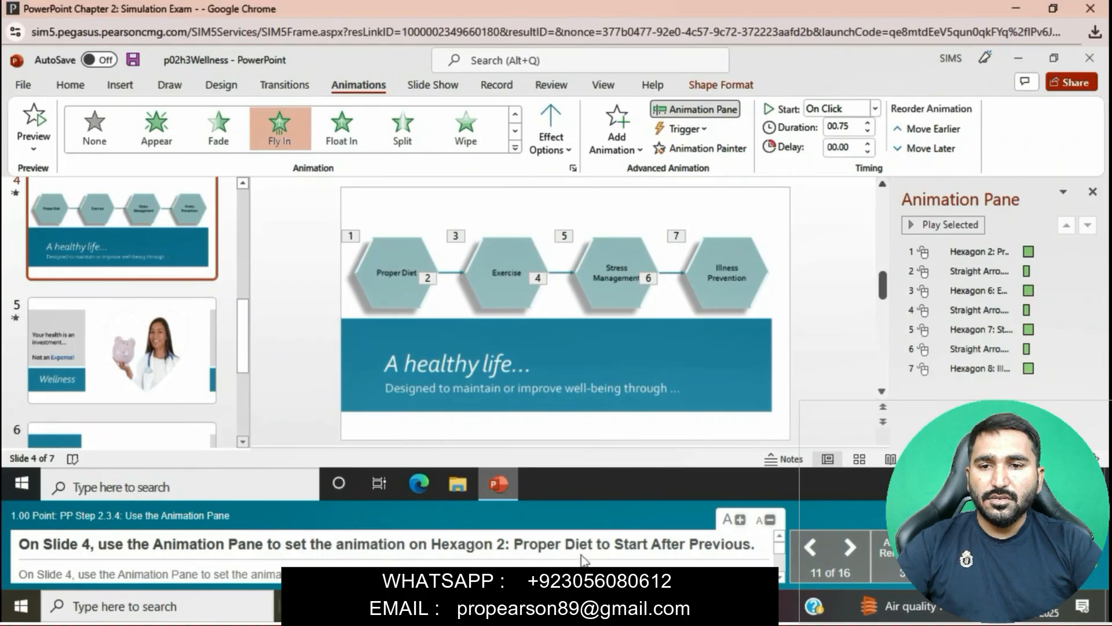
# Set the animations of Hexagon 2: Proper Diet and Hexagon 6: Exercise on slide 4 to Start After Previous
pyautogui.click(985, 252)
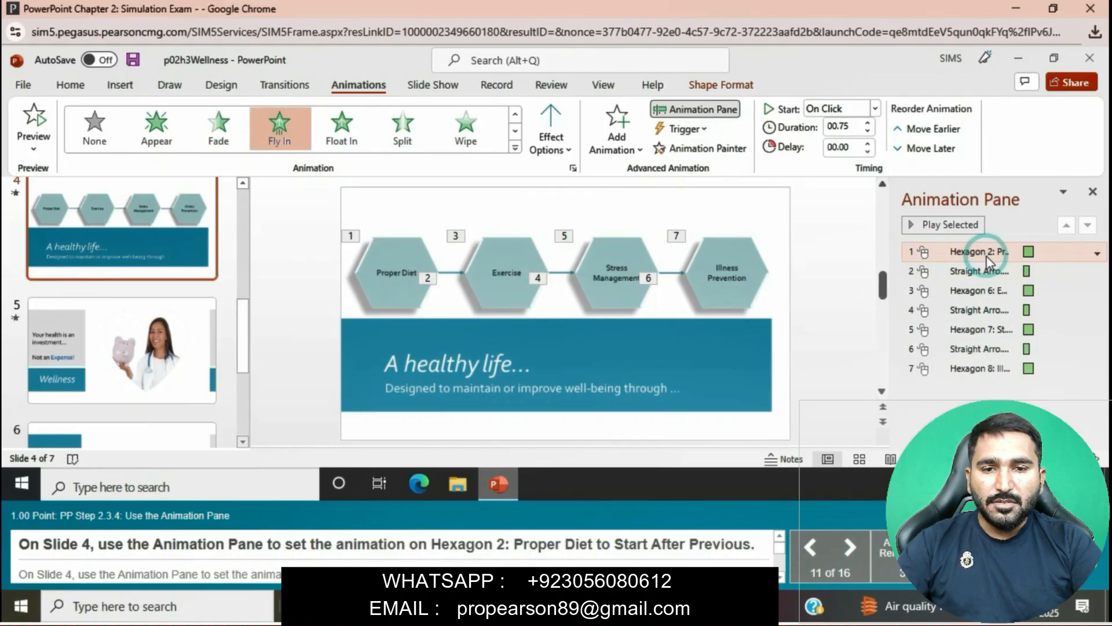
pyautogui.rightClick(988, 262)
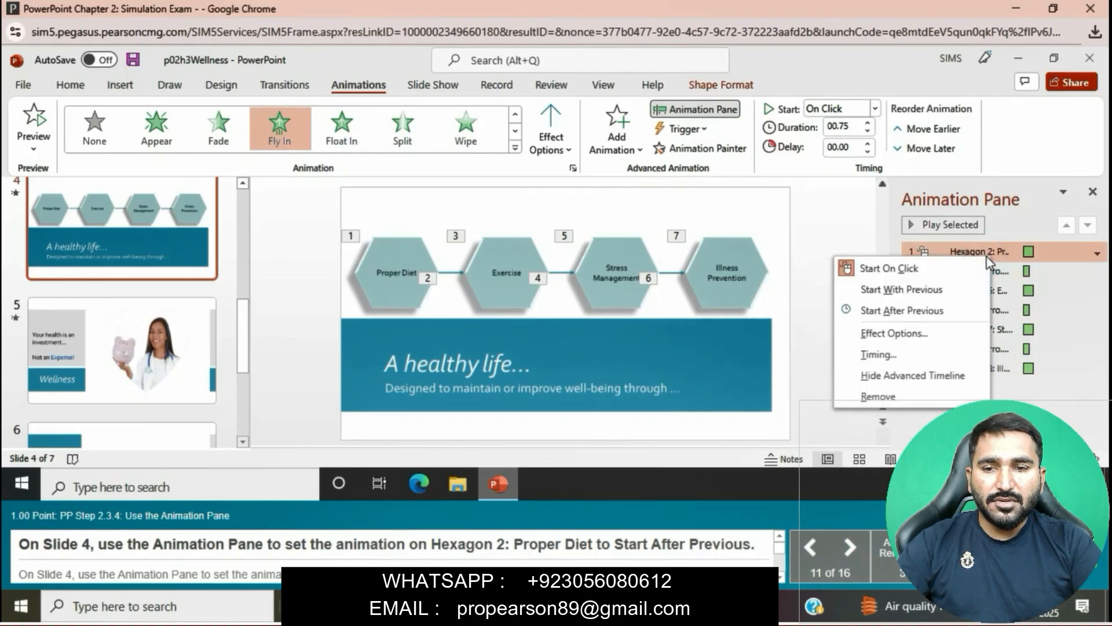
pyautogui.click(914, 304)
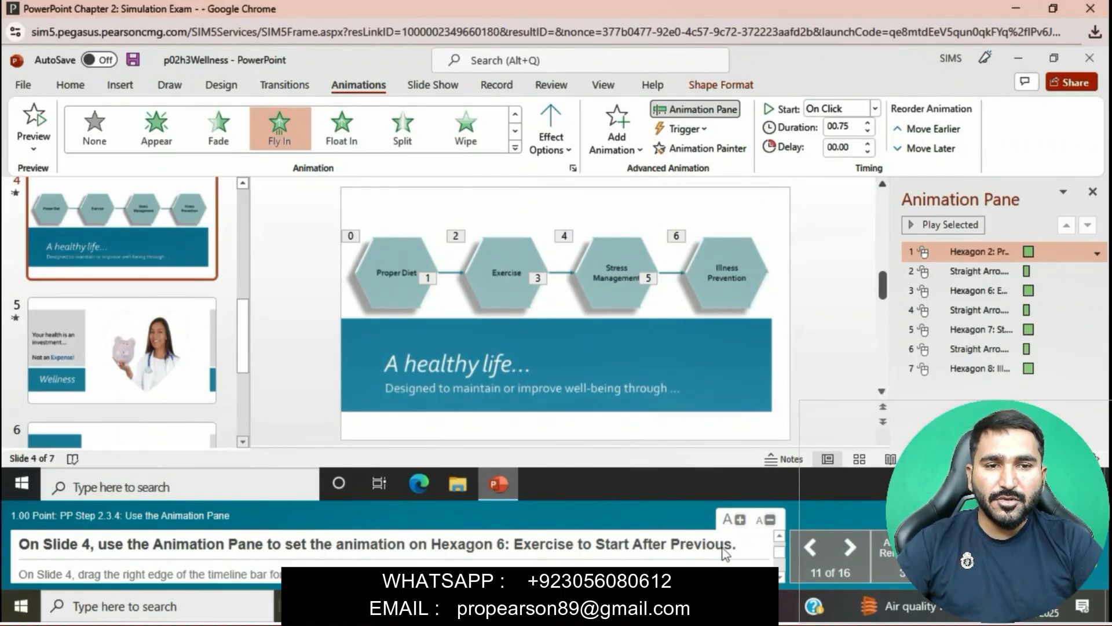
pyautogui.rightClick(971, 293)
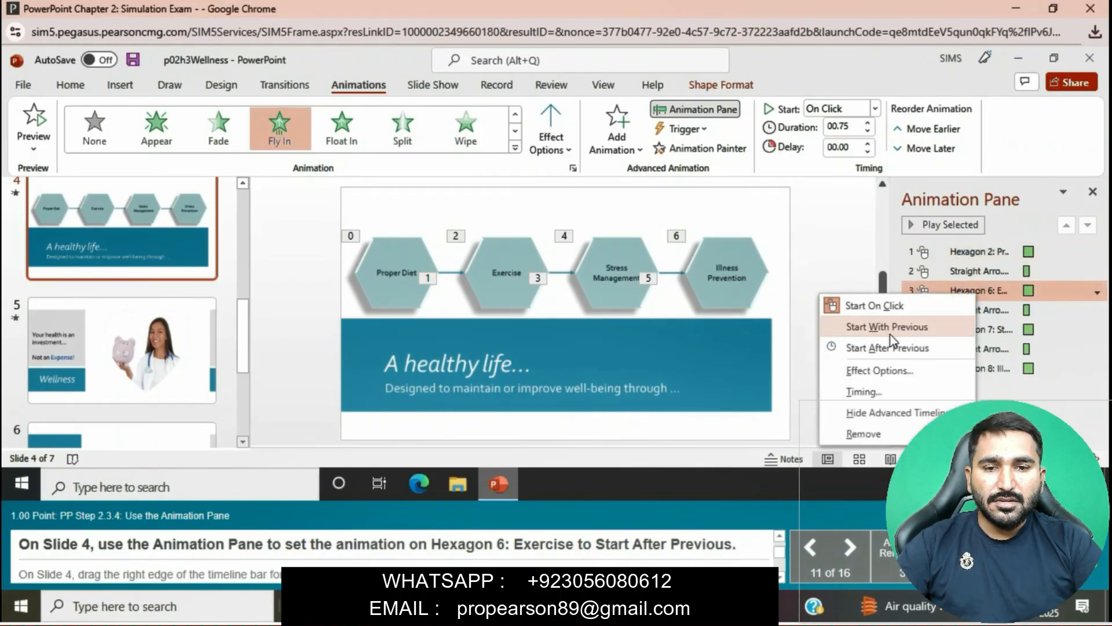
pyautogui.click(876, 348)
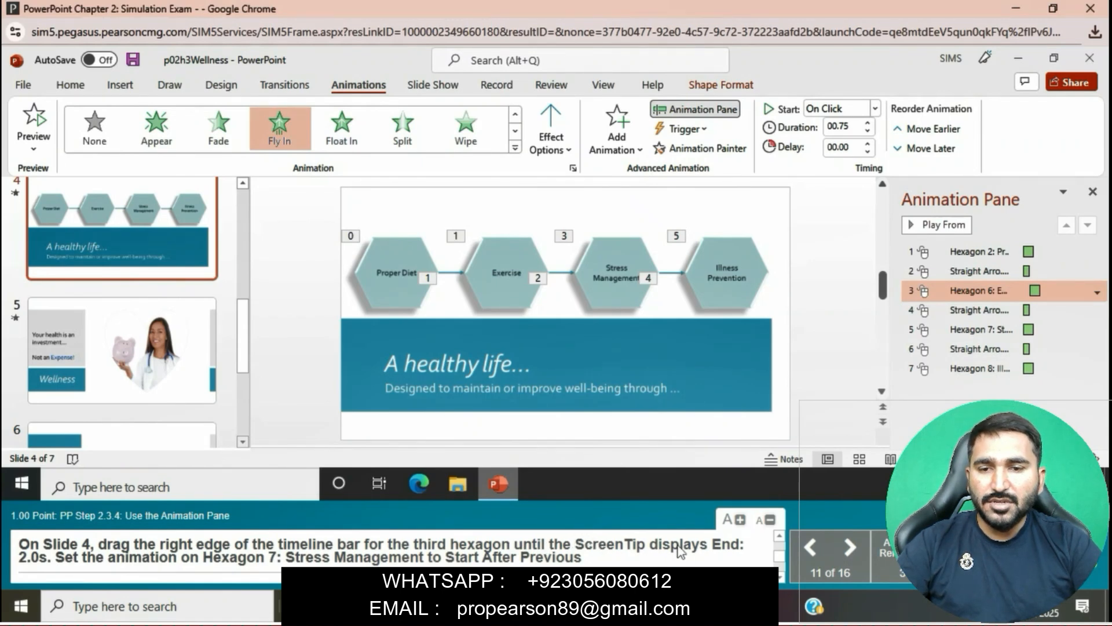
# Extend the timeline bar of Hexagon 7: Stress Management to end at 2.0s and set its animation to Start After Previous
pyautogui.click(991, 329)
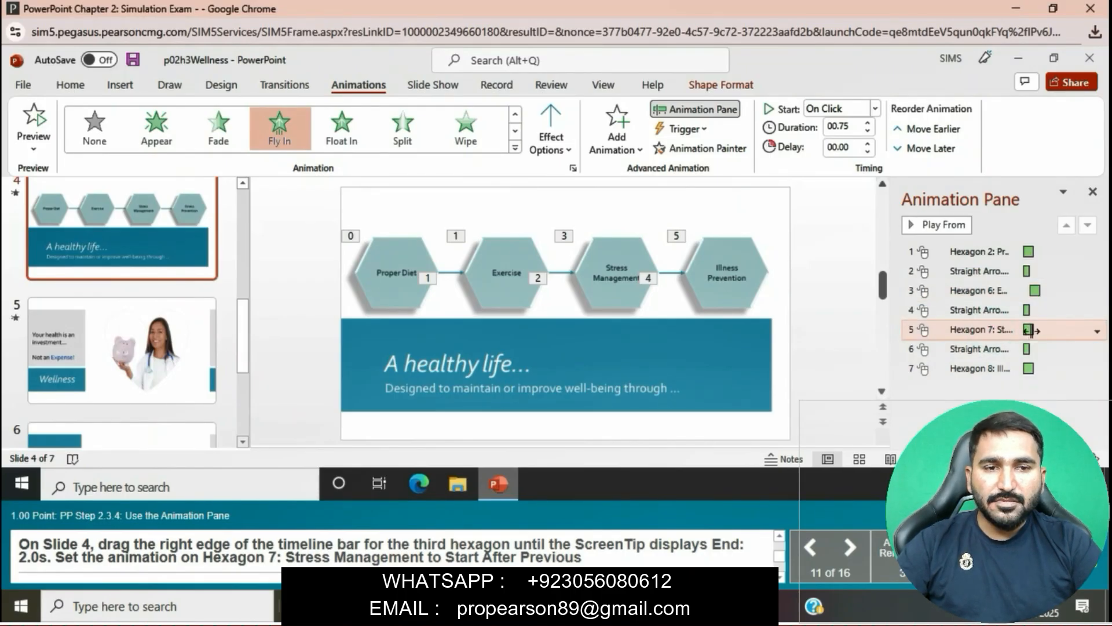
pyautogui.moveTo(1030, 330); pyautogui.dragTo(1039, 329)
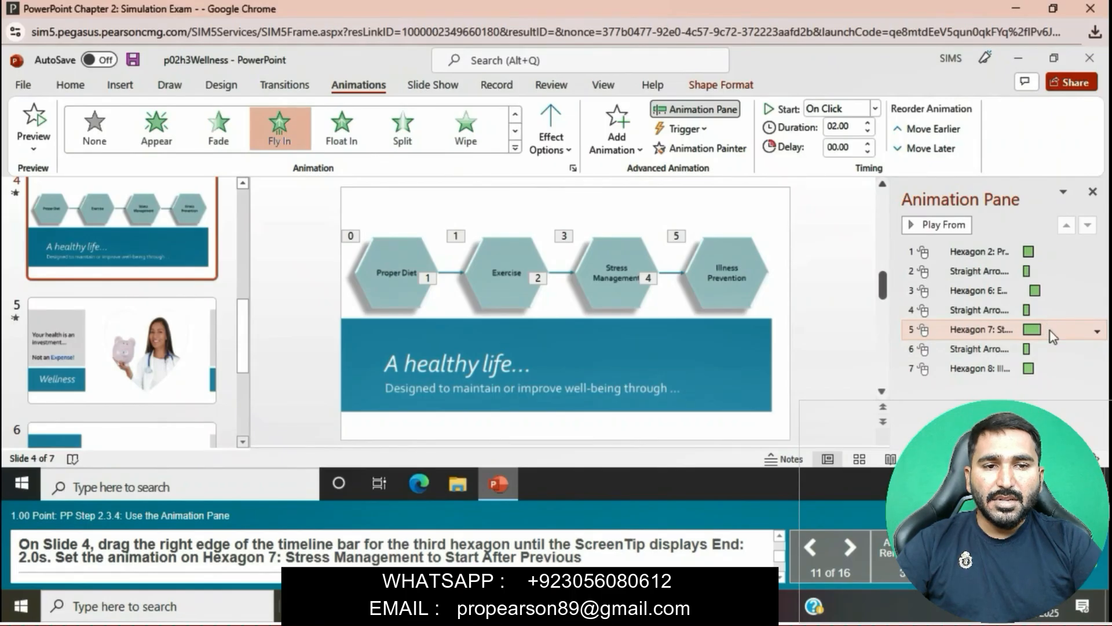
pyautogui.rightClick(1051, 331)
pyautogui.click(967, 389)
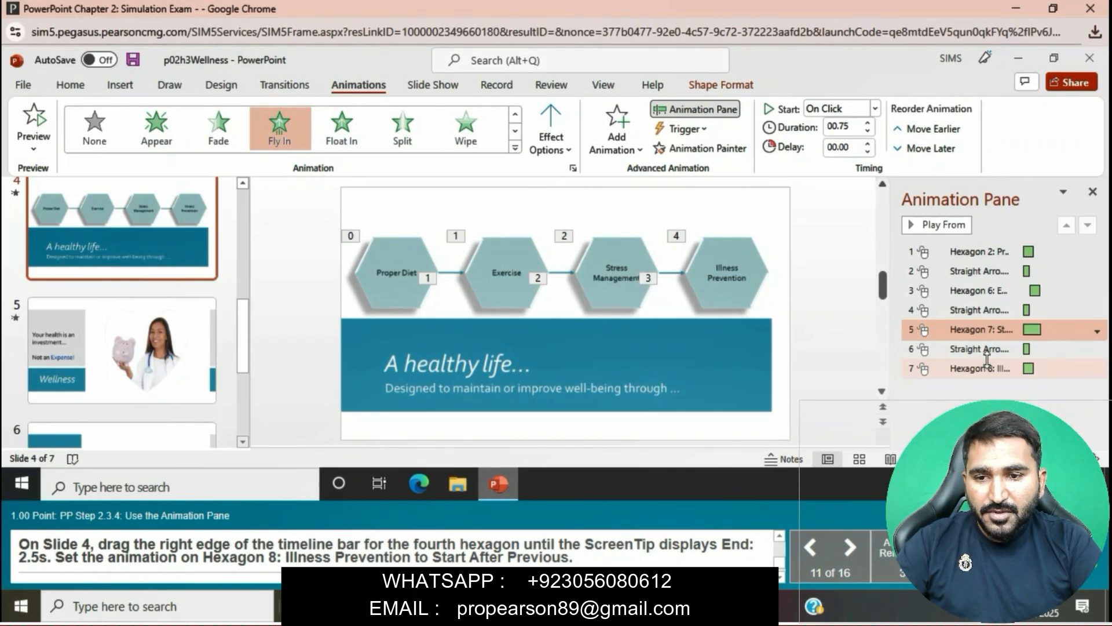
# Extend the timeline bar of Hexagon 8: Illness Prevention to end at 2.5s, set it to Start After Previous, and close the Animation Pane
pyautogui.click(983, 367)
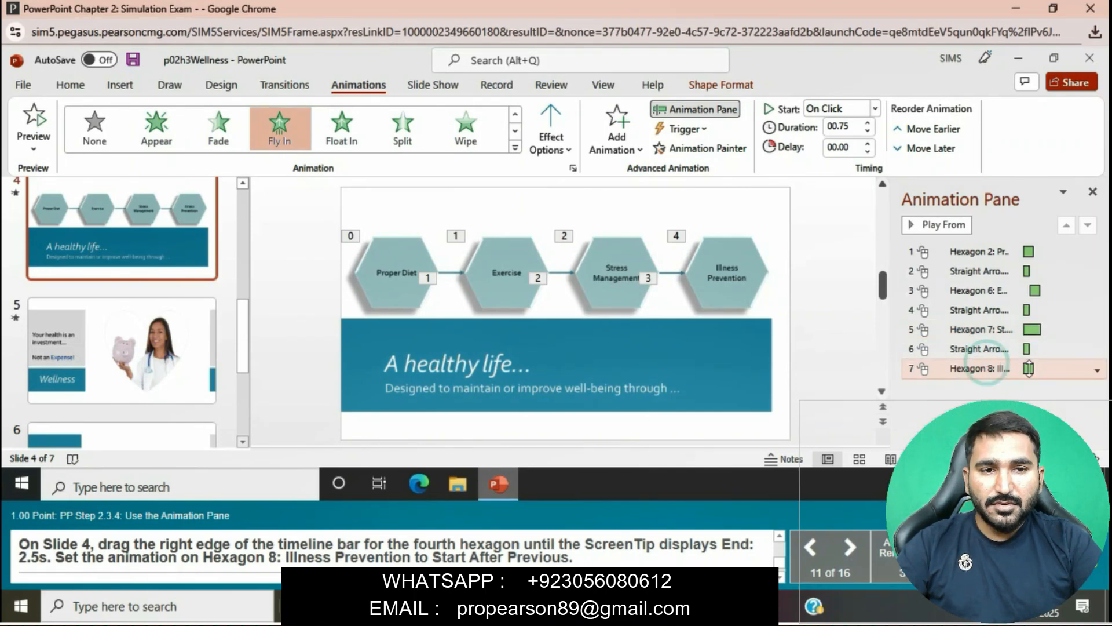
pyautogui.moveTo(1028, 368); pyautogui.dragTo(1045, 368)
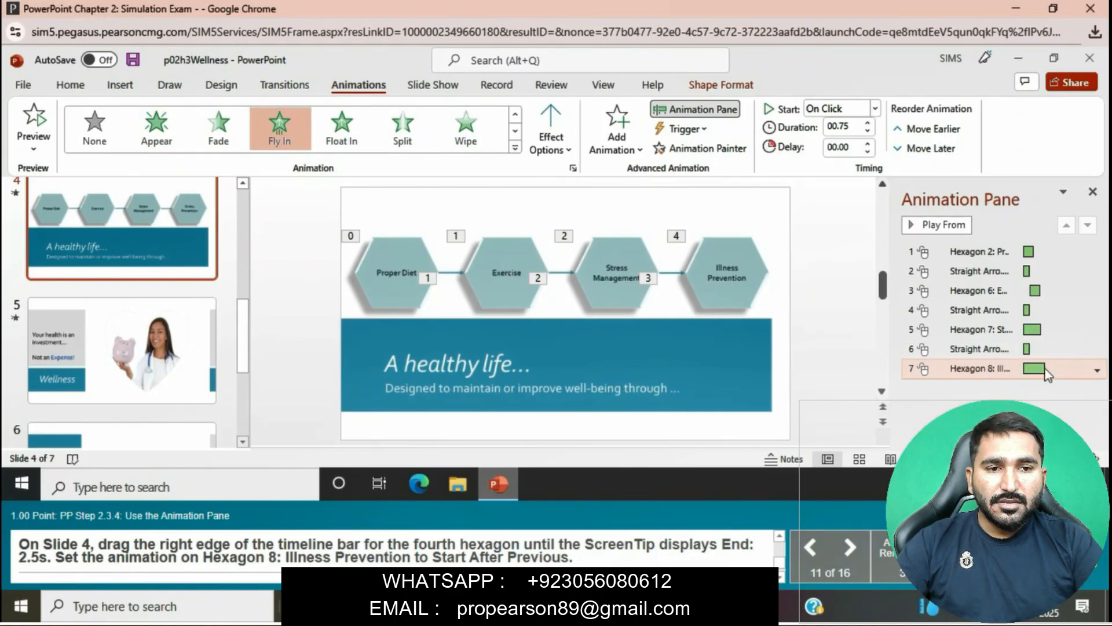
pyautogui.rightClick(1052, 374)
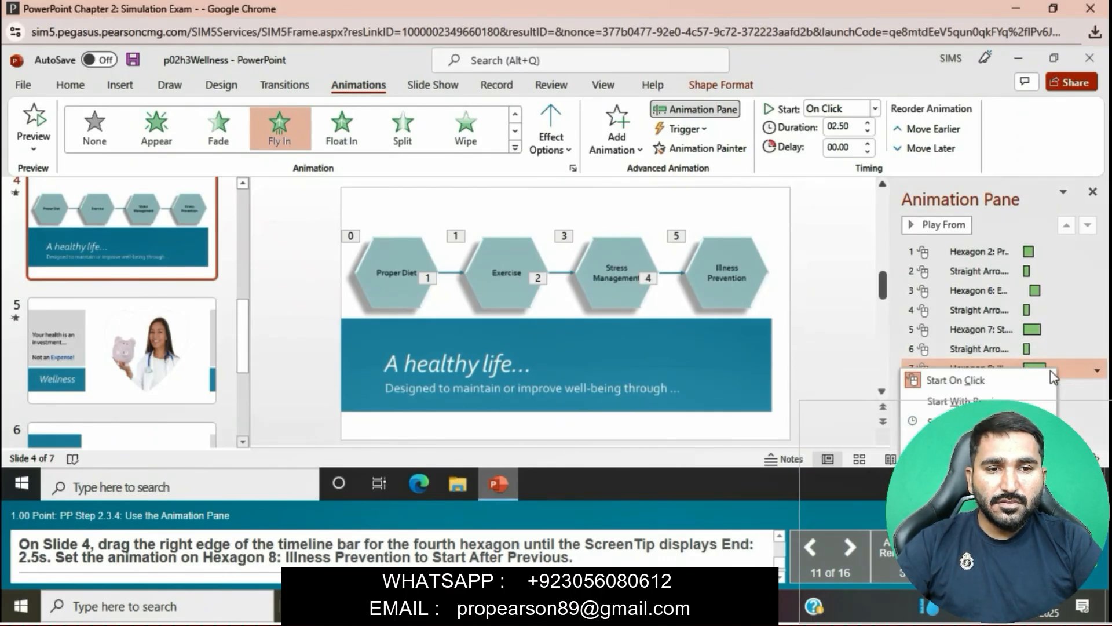
pyautogui.click(984, 421)
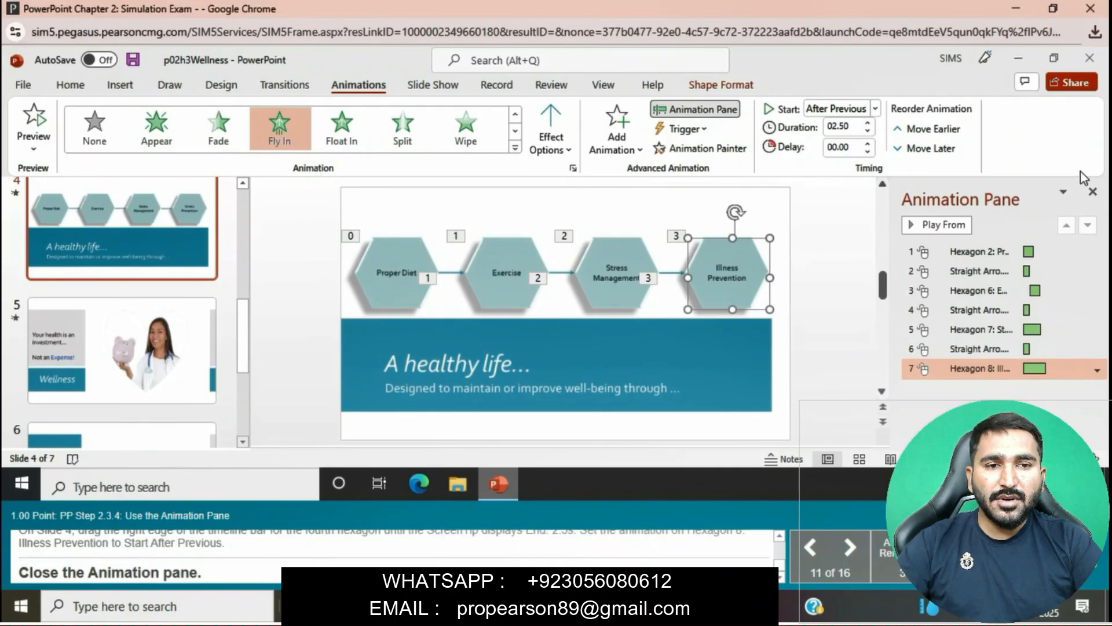
pyautogui.click(1093, 192)
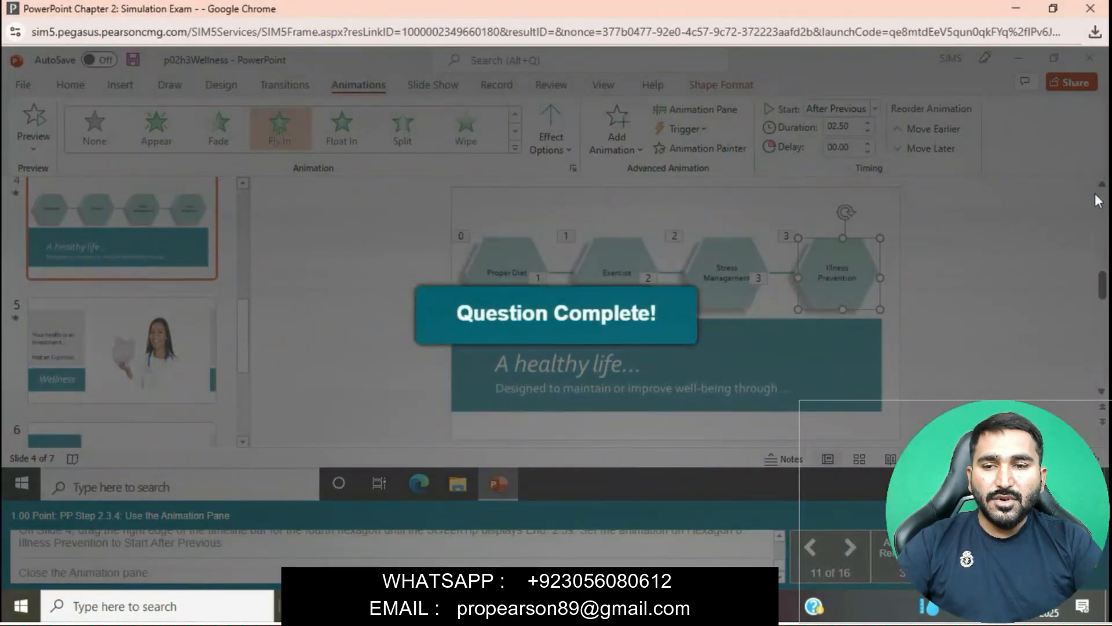